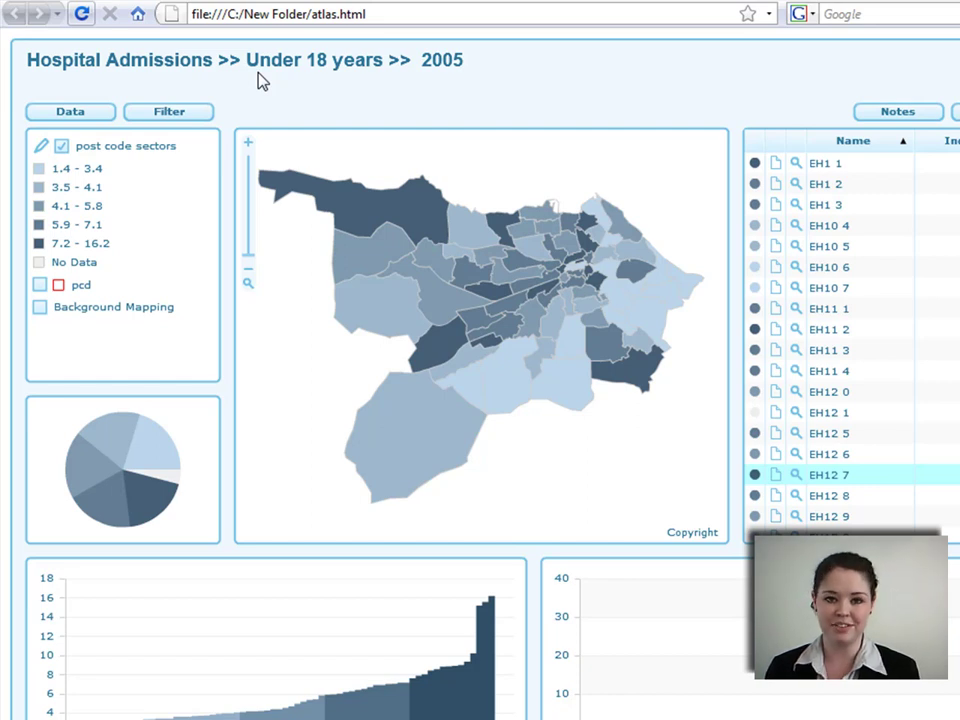
- From the Data list, display Hospital Admissions > Over 18 years > 2004 on the map
mouse_move(311, 189)
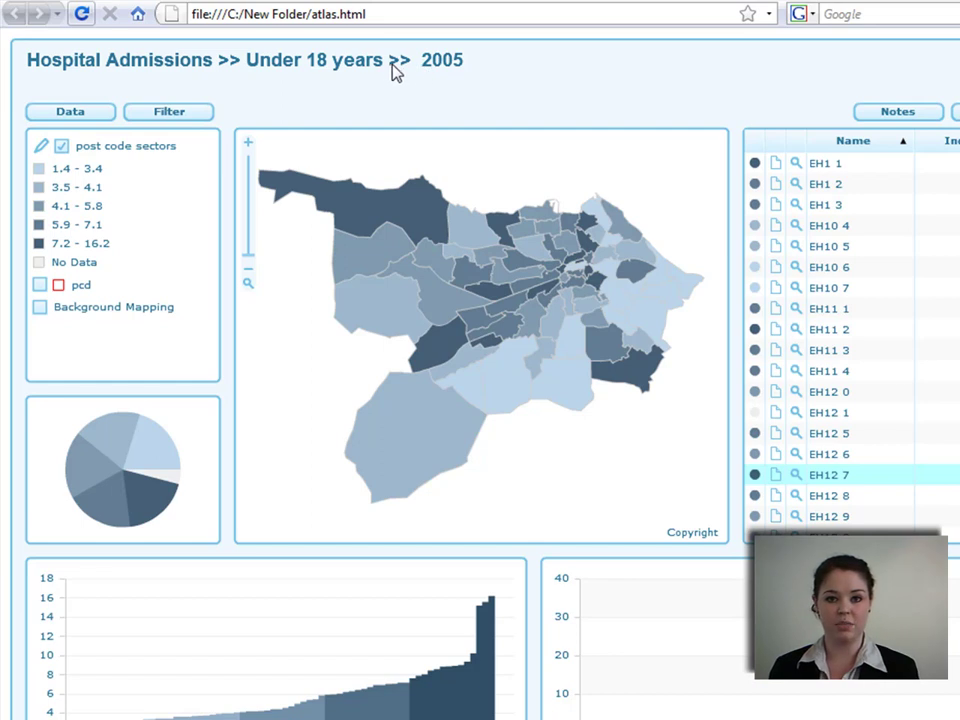
click(96, 110)
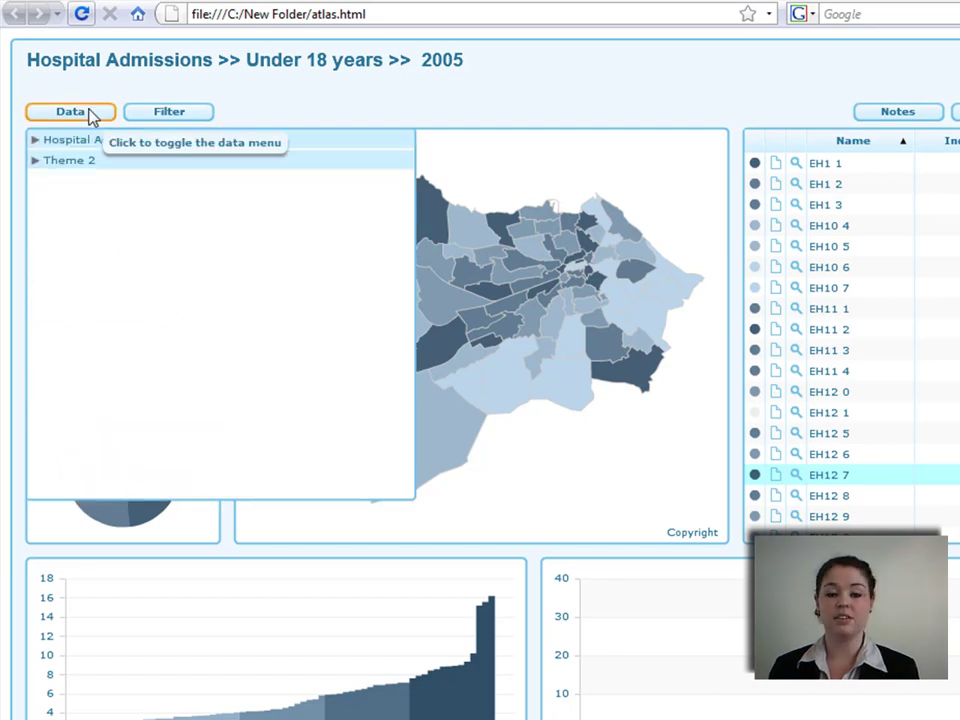
click(93, 150)
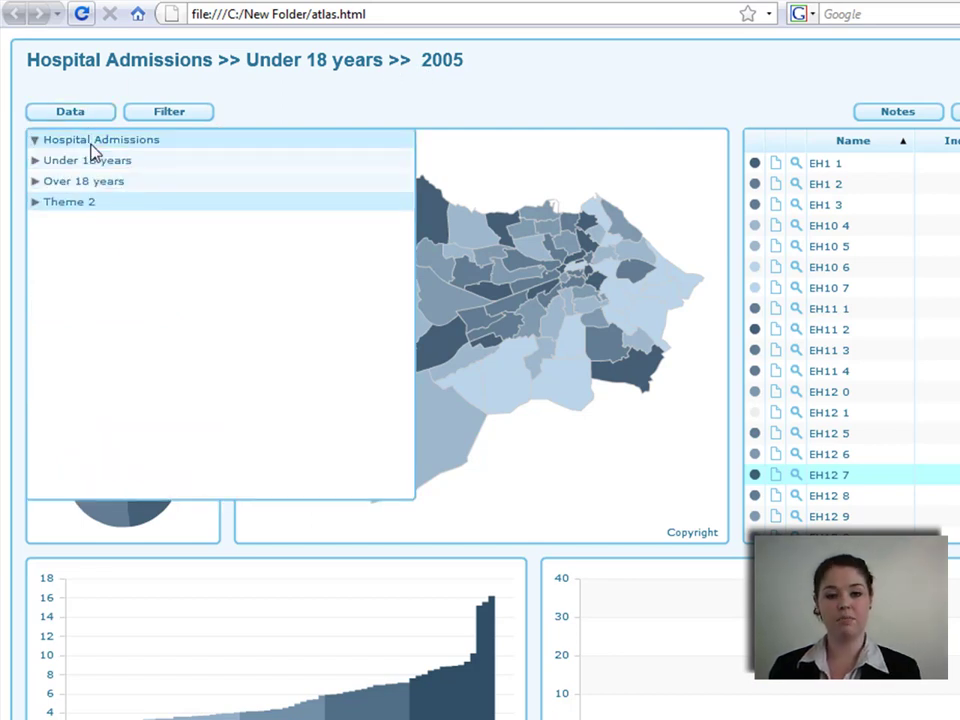
click(93, 186)
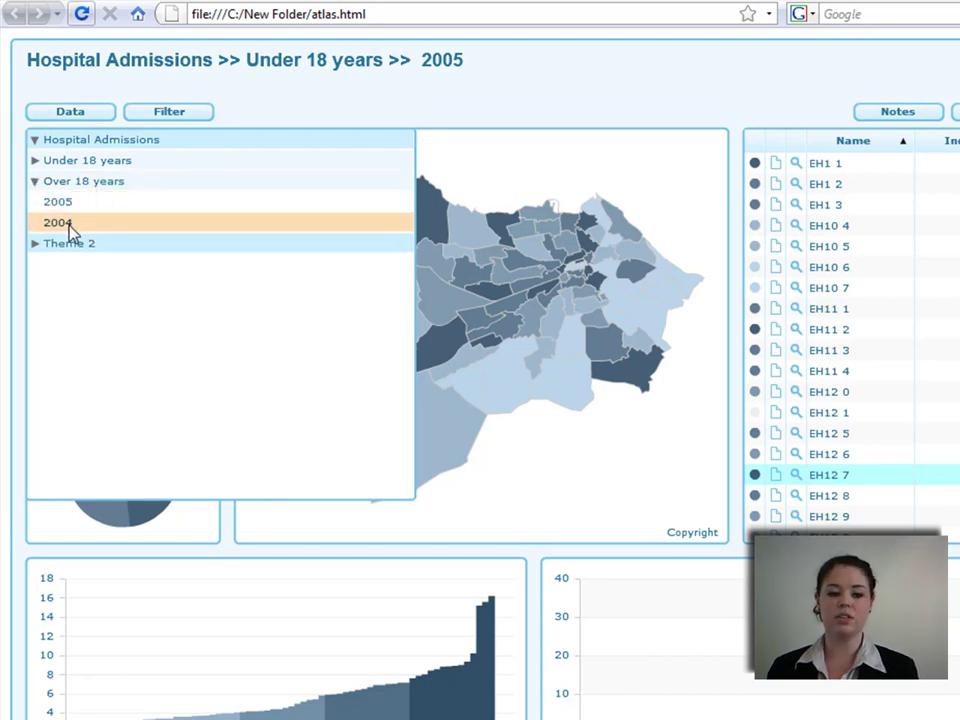
click(72, 230)
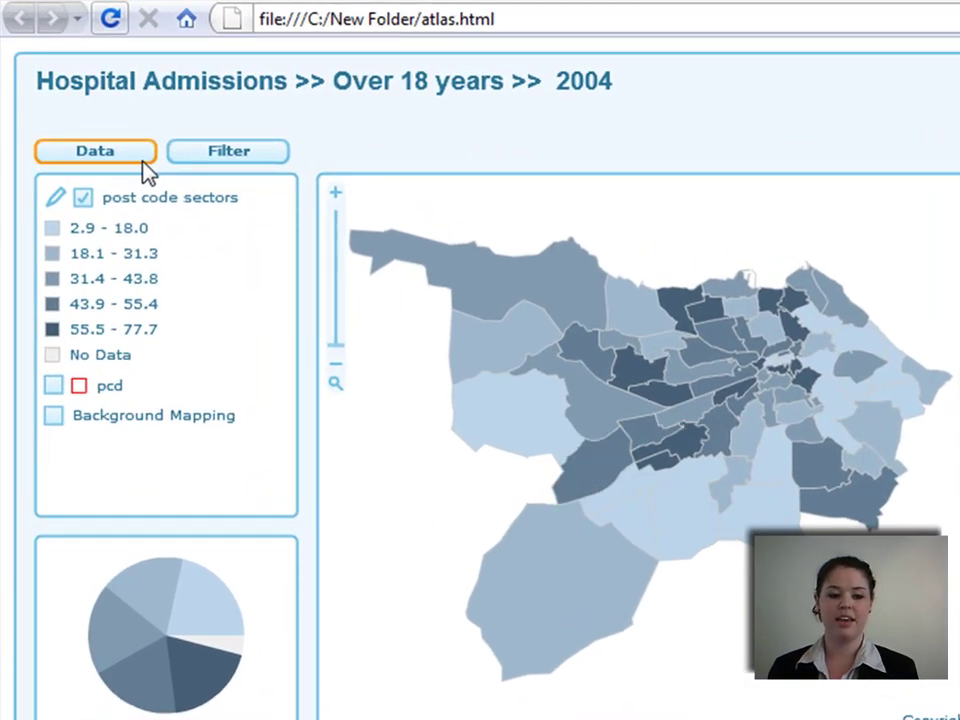
click(210, 157)
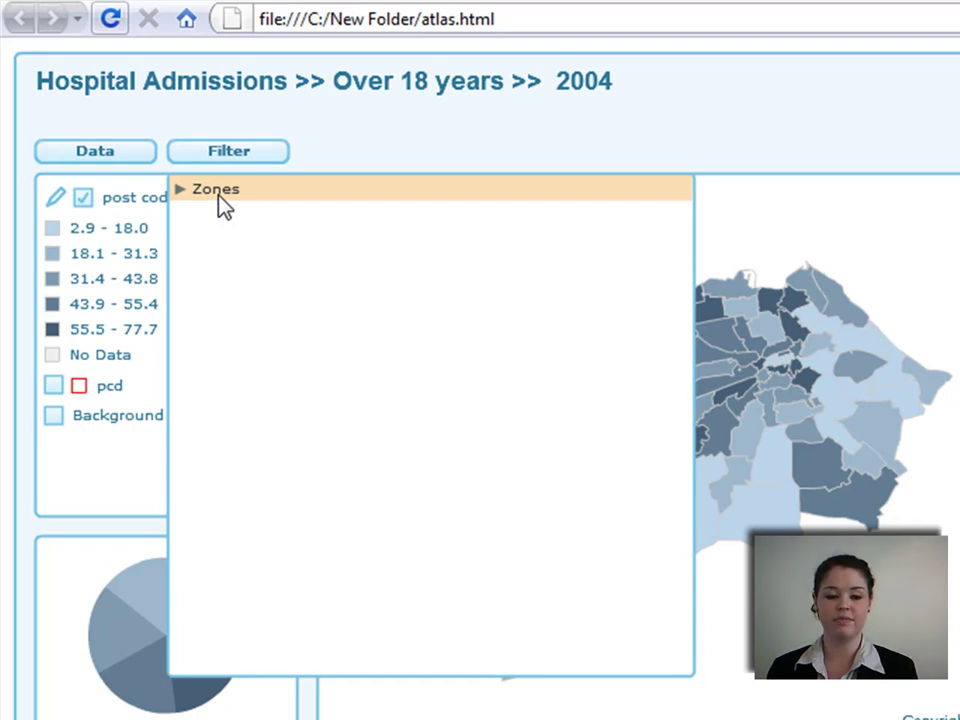
click(222, 205)
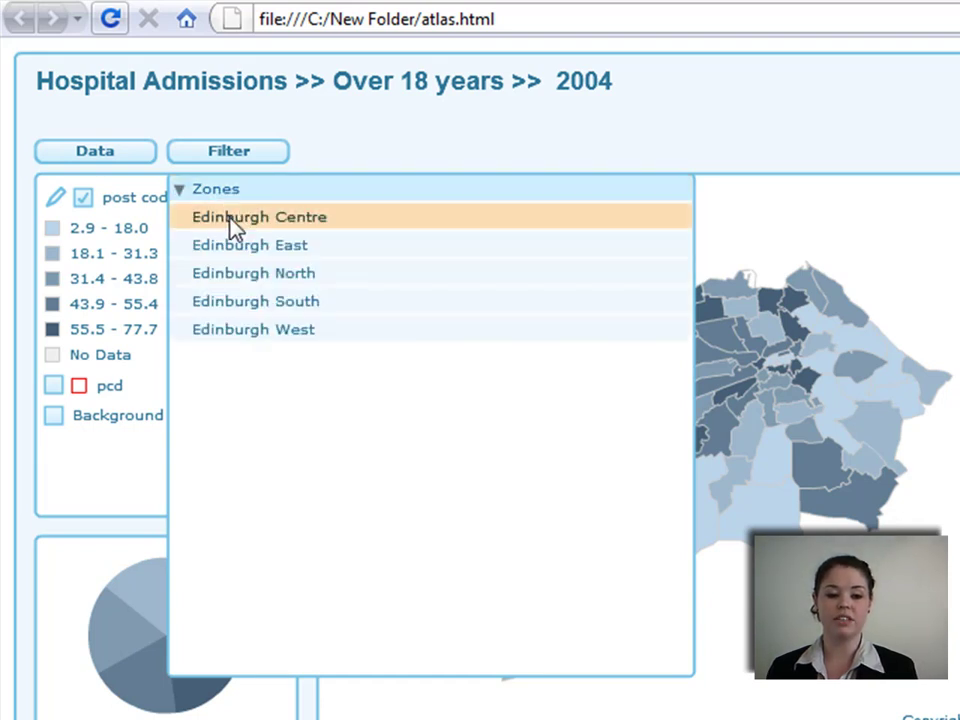
click(233, 252)
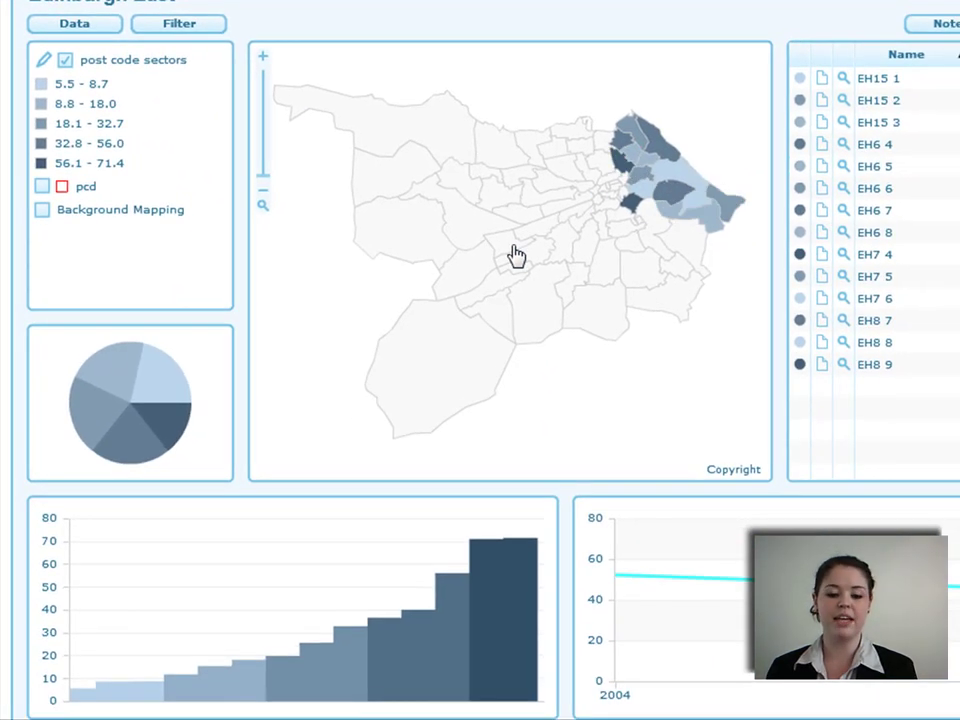
mouse_move(533, 618)
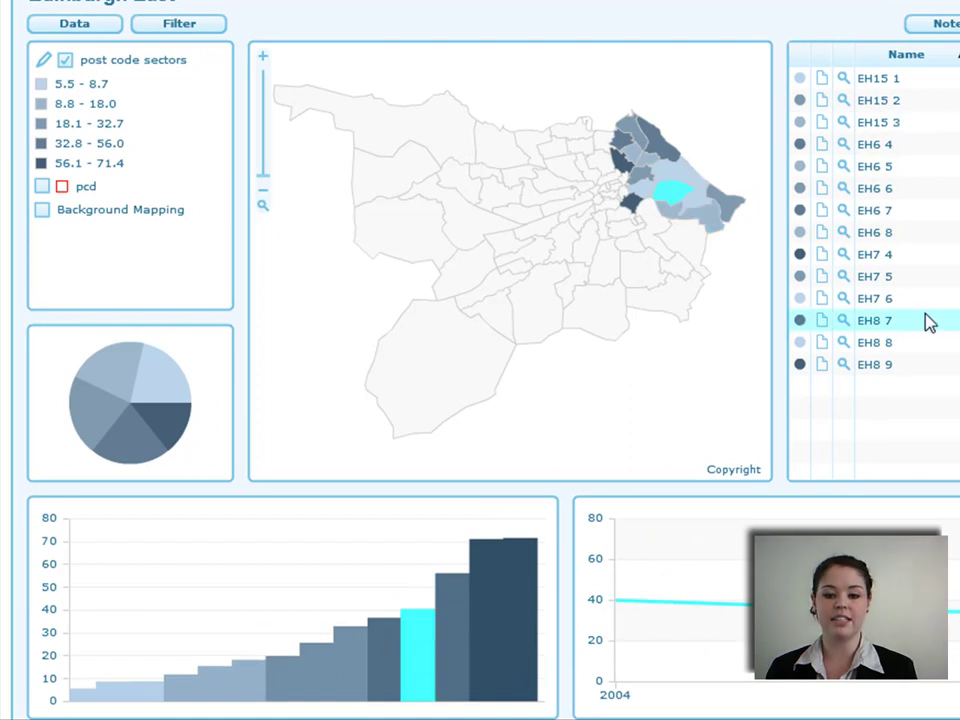
right_click(404, 172)
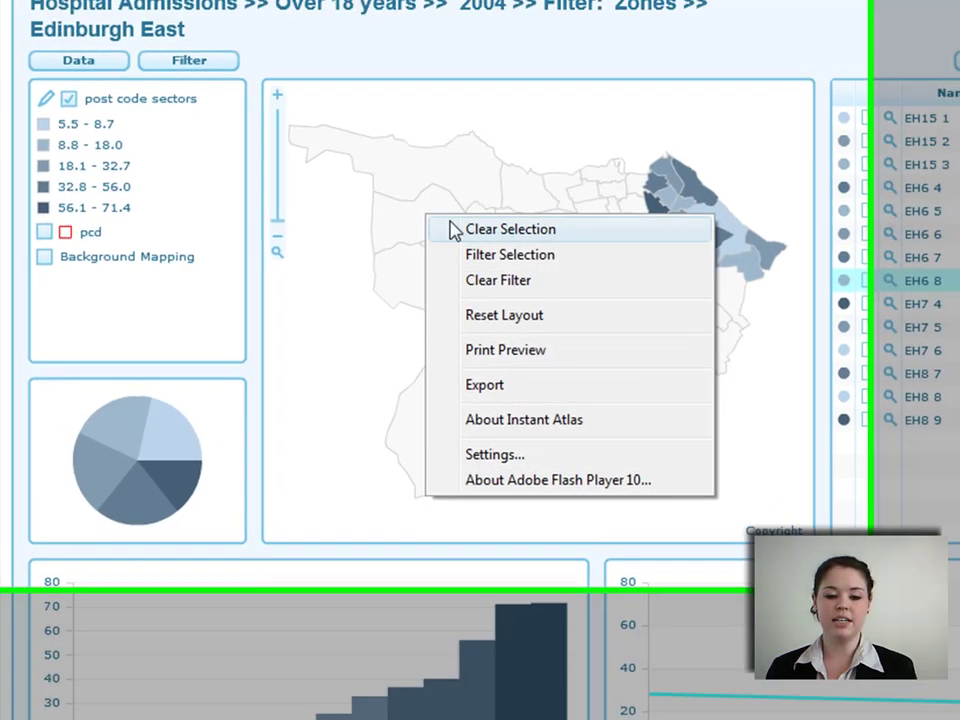
click(452, 232)
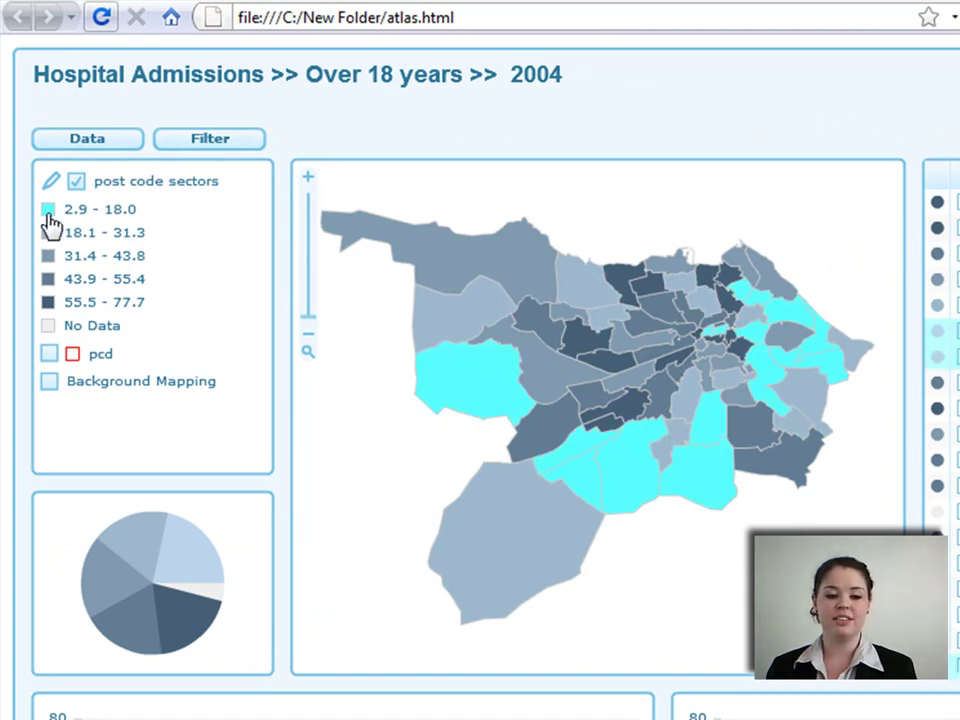
click(49, 283)
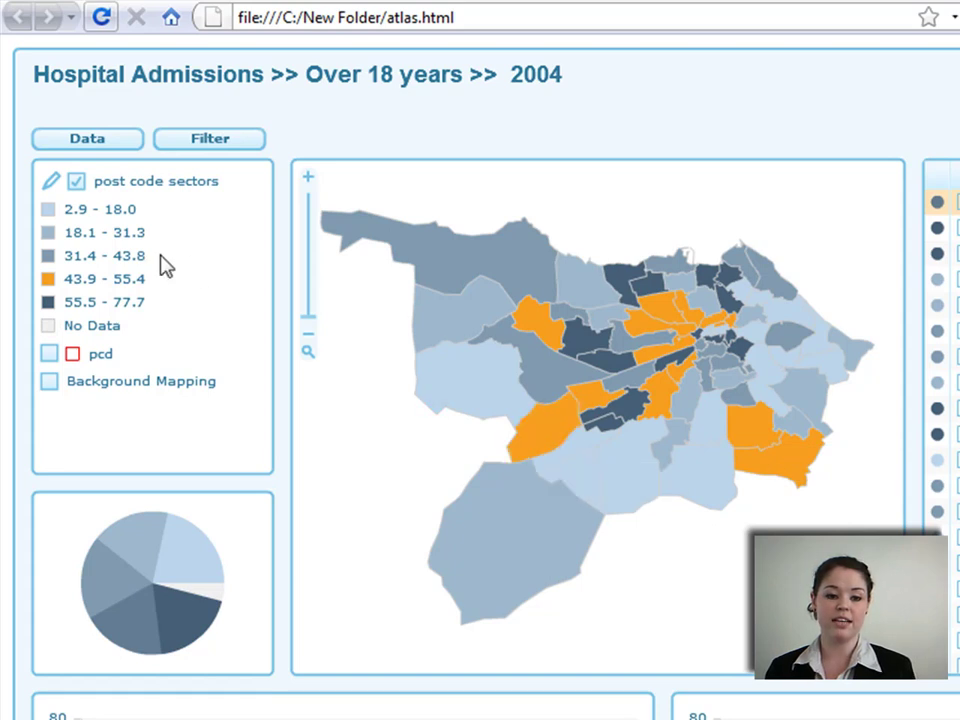
right_click(347, 393)
click(392, 412)
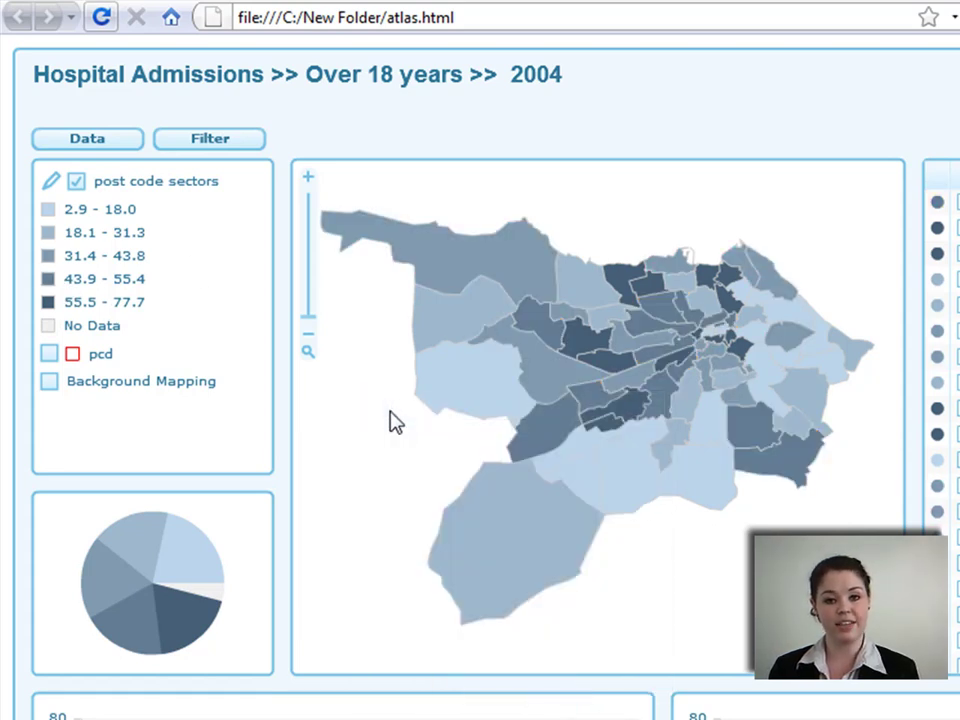
- Toggle the post code sectors layer off and on, then set region borders to dark navy
click(76, 182)
click(76, 182)
click(50, 182)
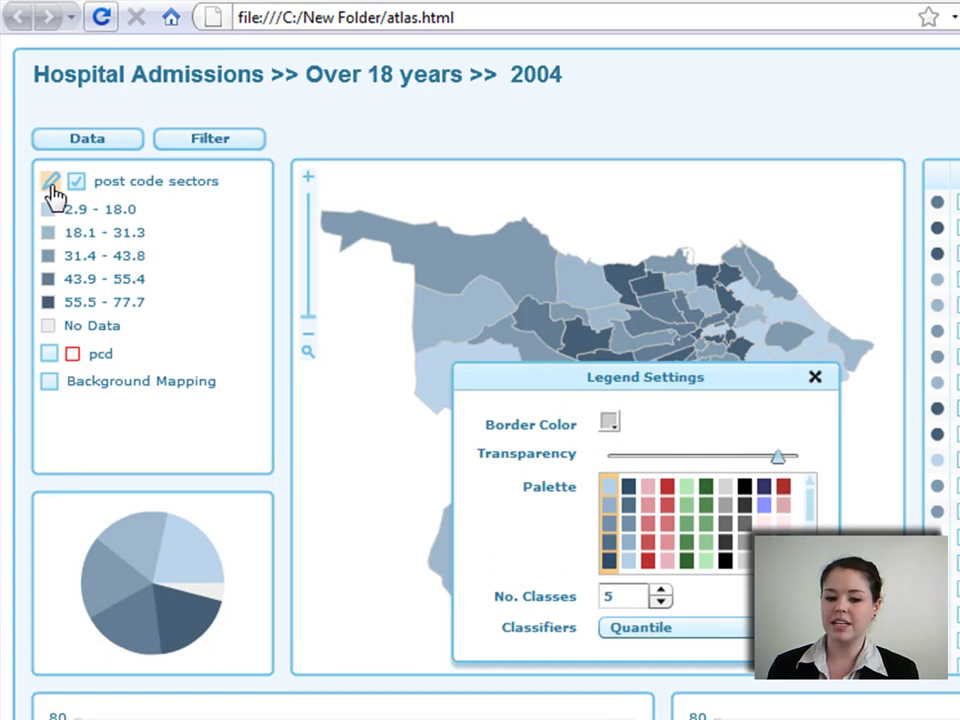
click(610, 423)
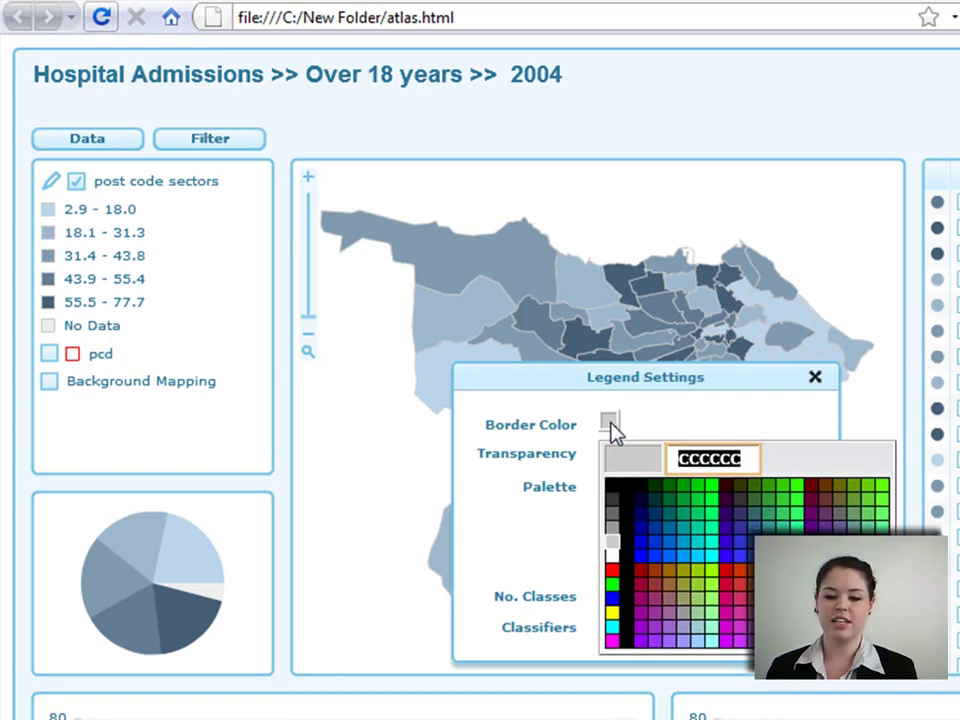
click(642, 524)
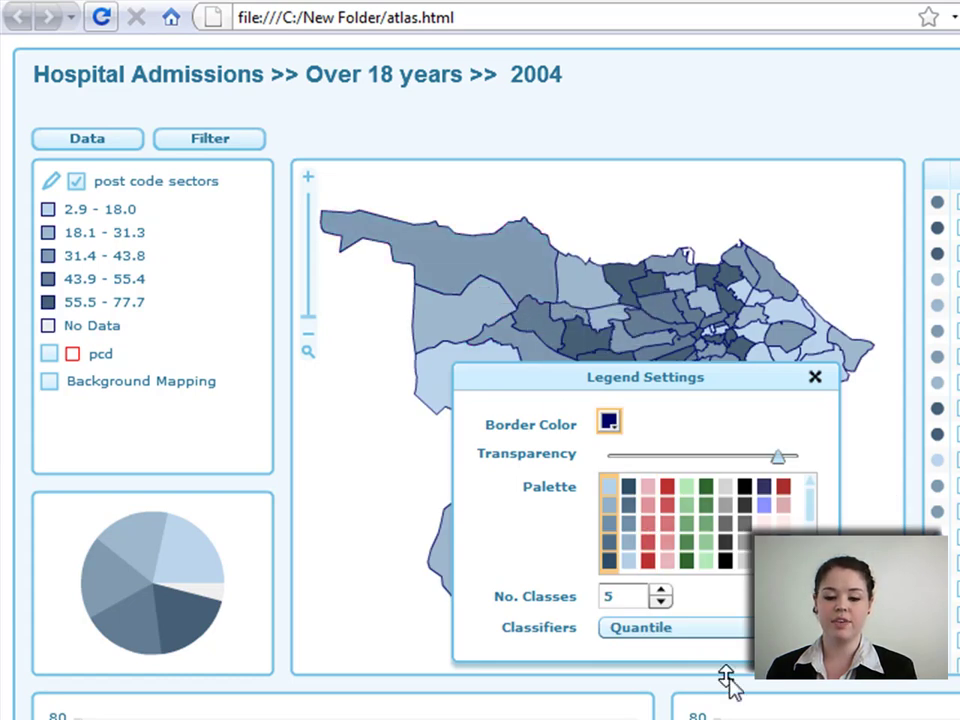
- Apply a green palette with 4 Natural Breaks classes and close the legend settings
click(650, 535)
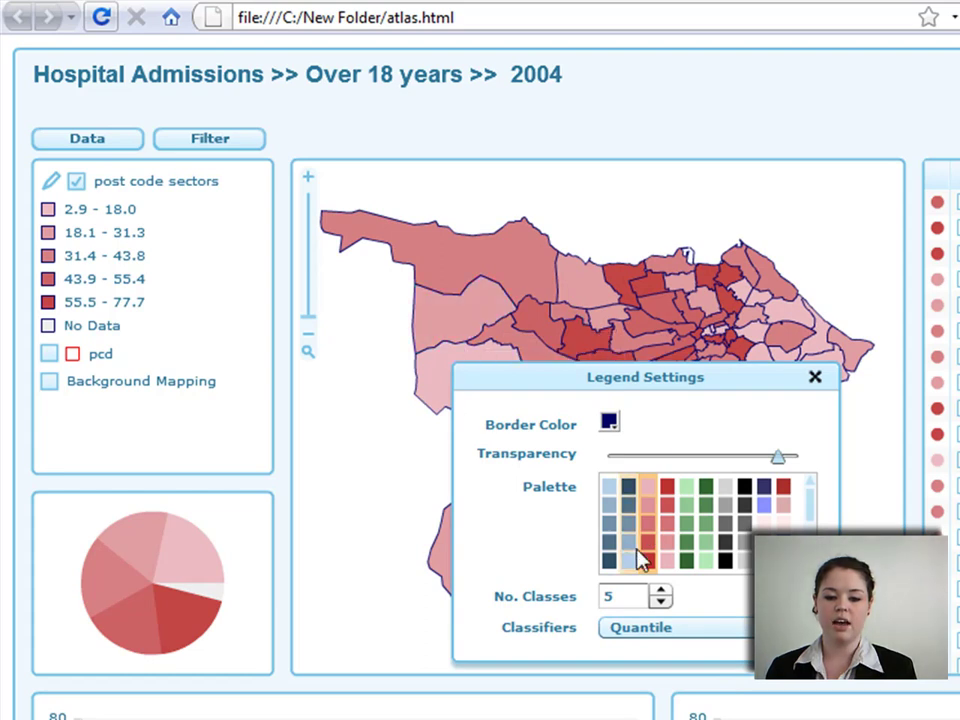
click(690, 557)
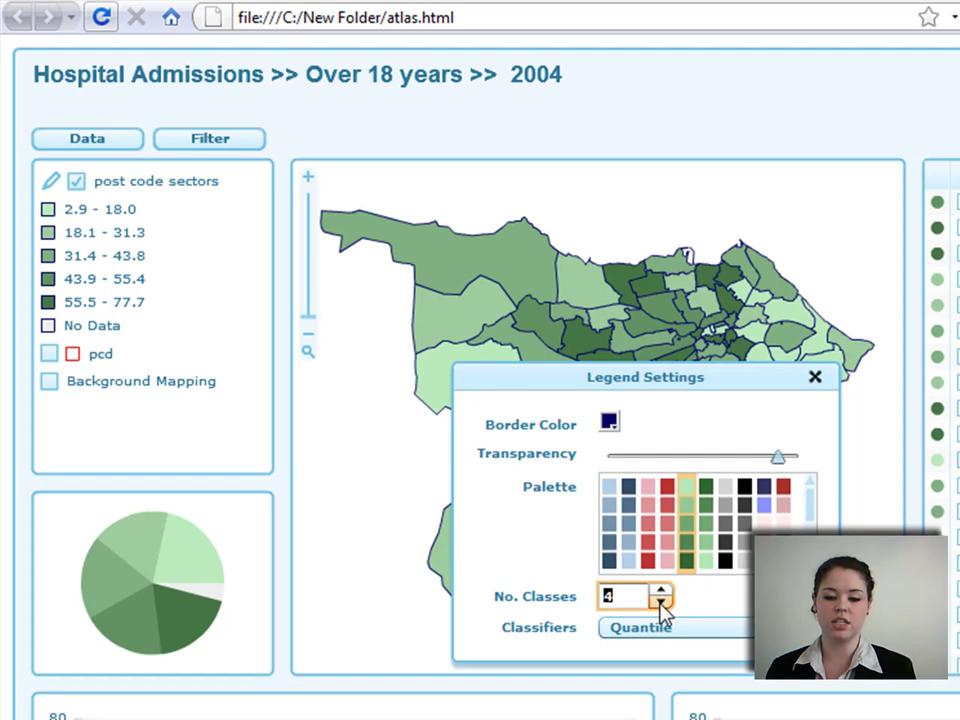
click(660, 602)
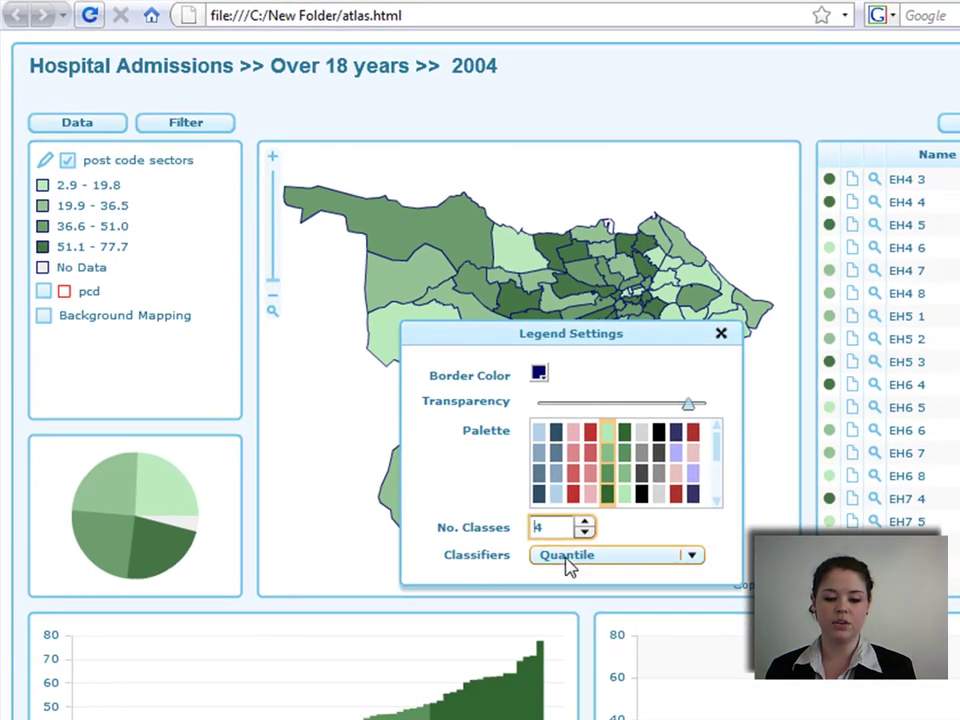
click(636, 627)
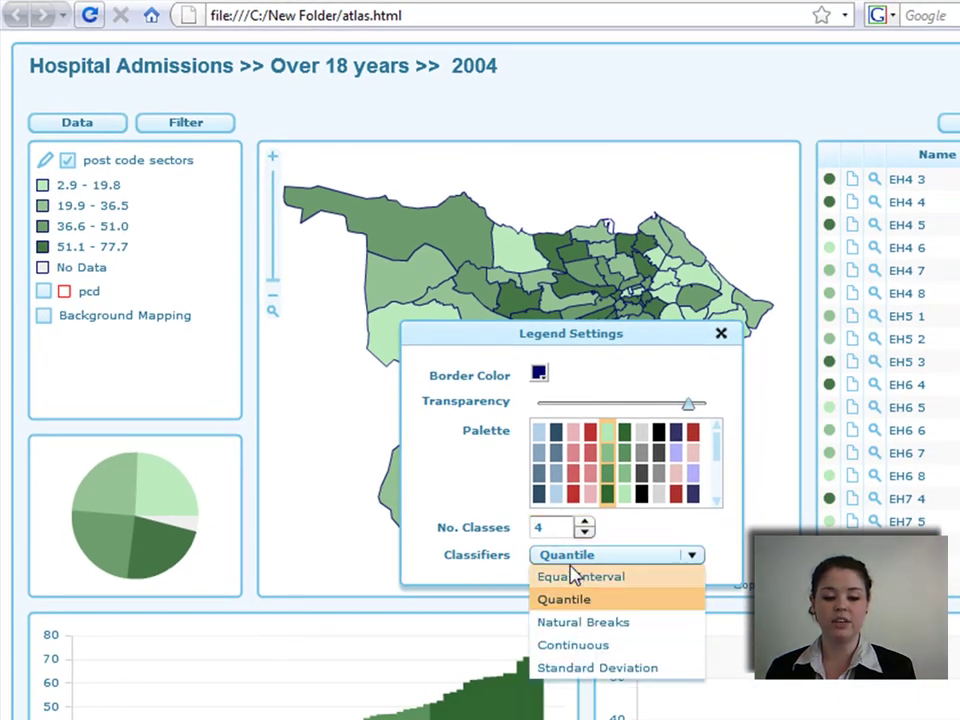
click(567, 626)
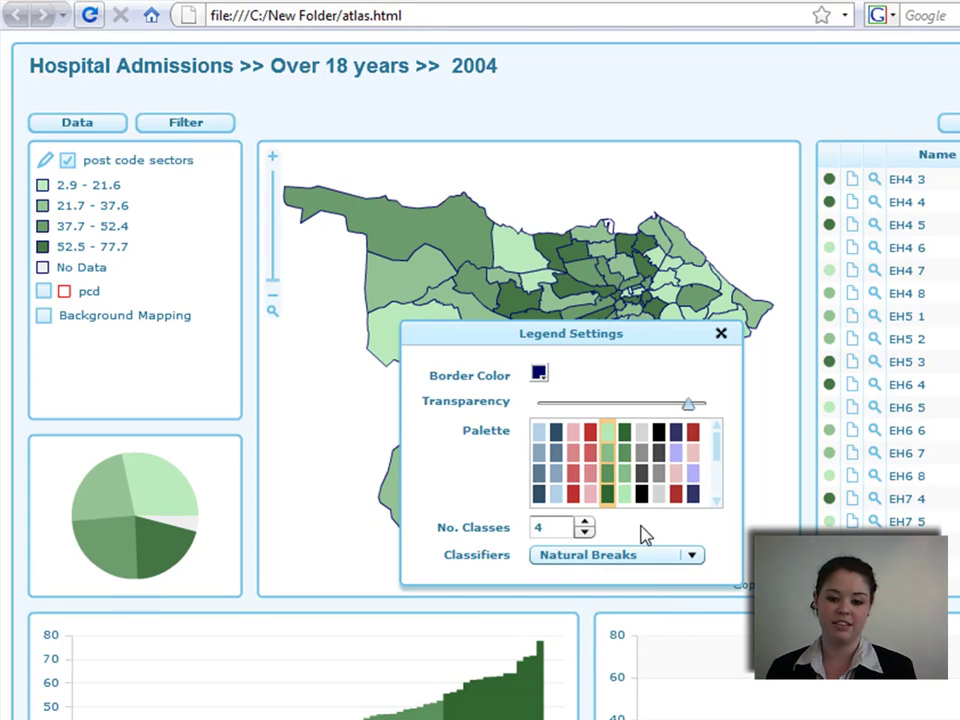
click(721, 334)
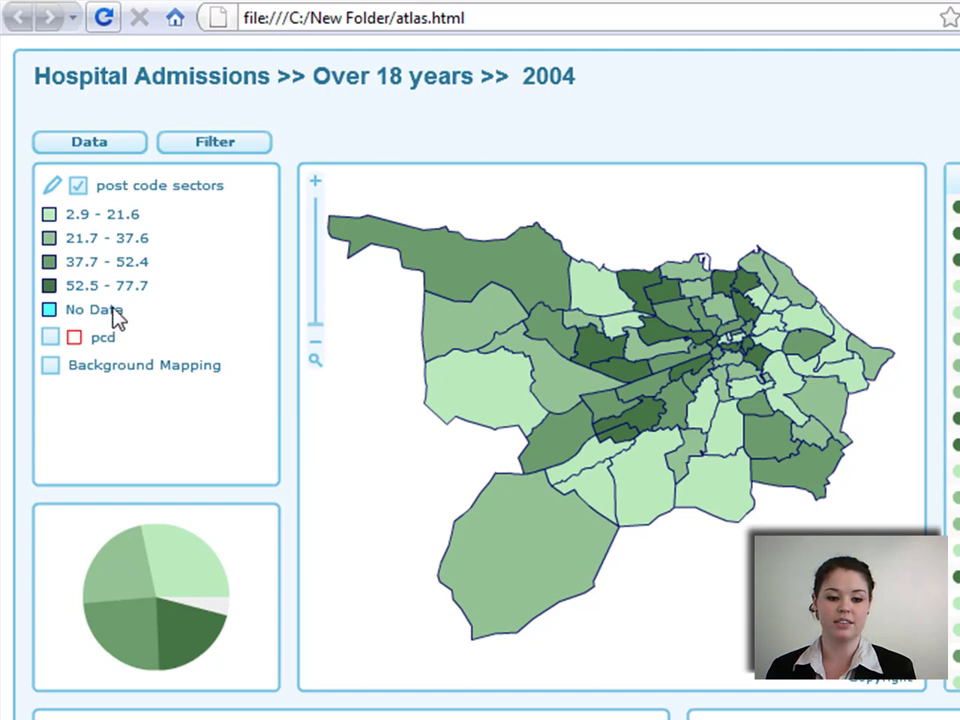
- Preview the pcd boundaries and Background Mapping layers, then hide both again
click(50, 338)
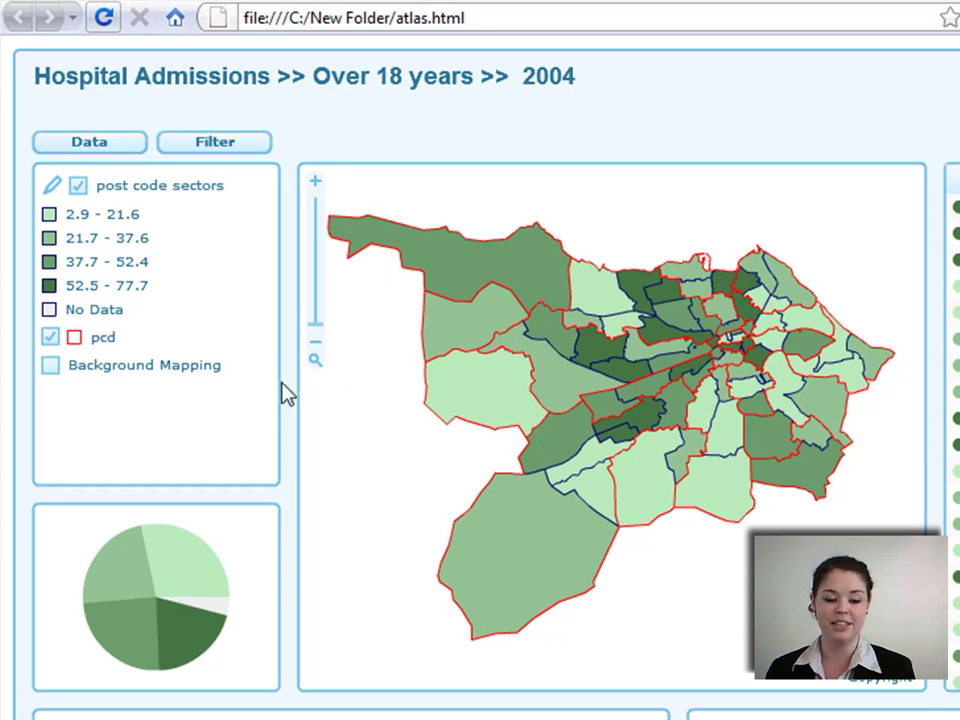
click(51, 365)
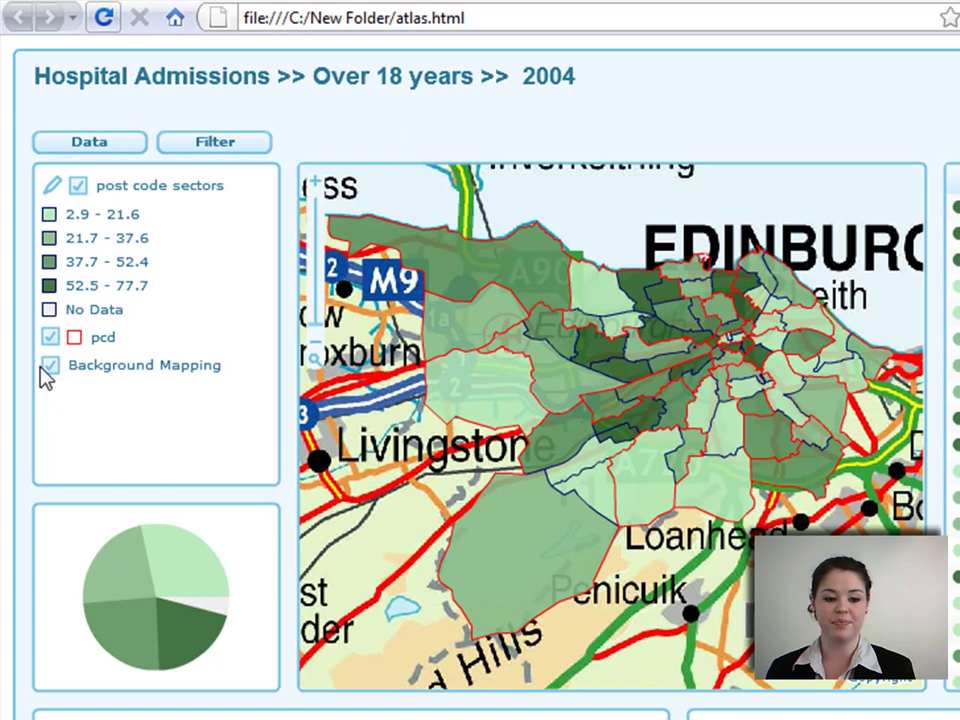
click(49, 367)
click(49, 338)
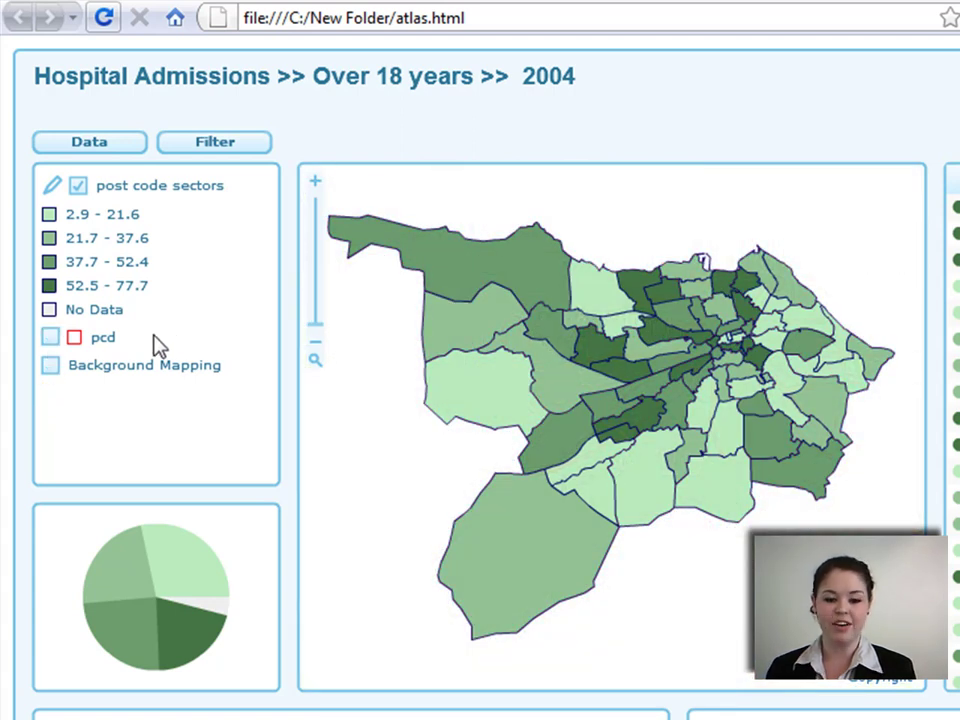
- Select postcode sectors EH28 8, EH12 9 and EH12 7 on the map
mouse_move(684, 467)
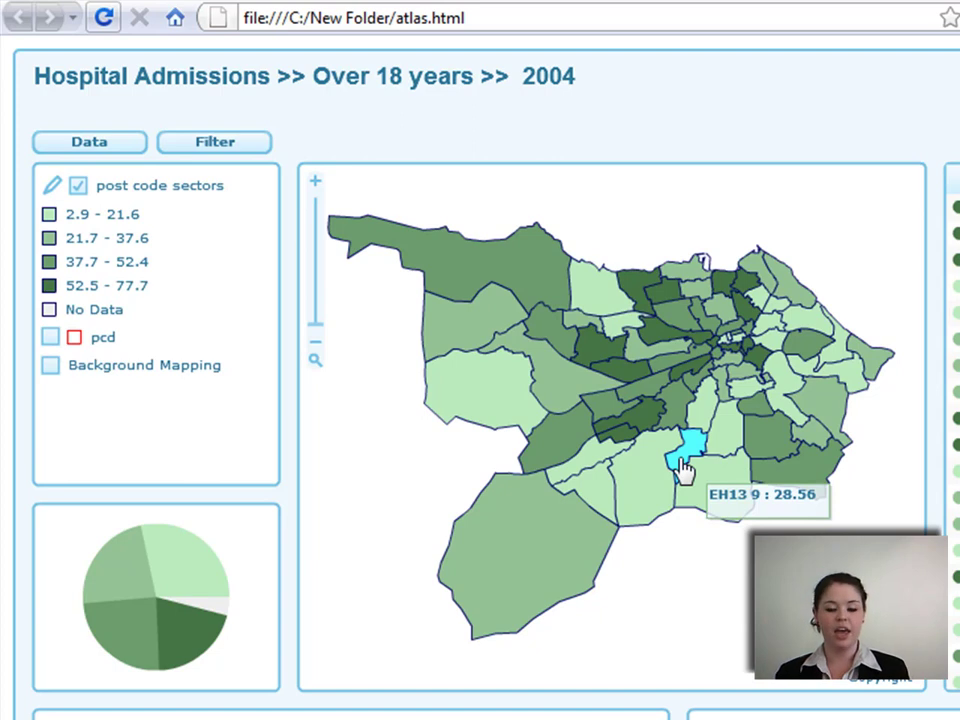
click(510, 420)
click(625, 394)
click(638, 390)
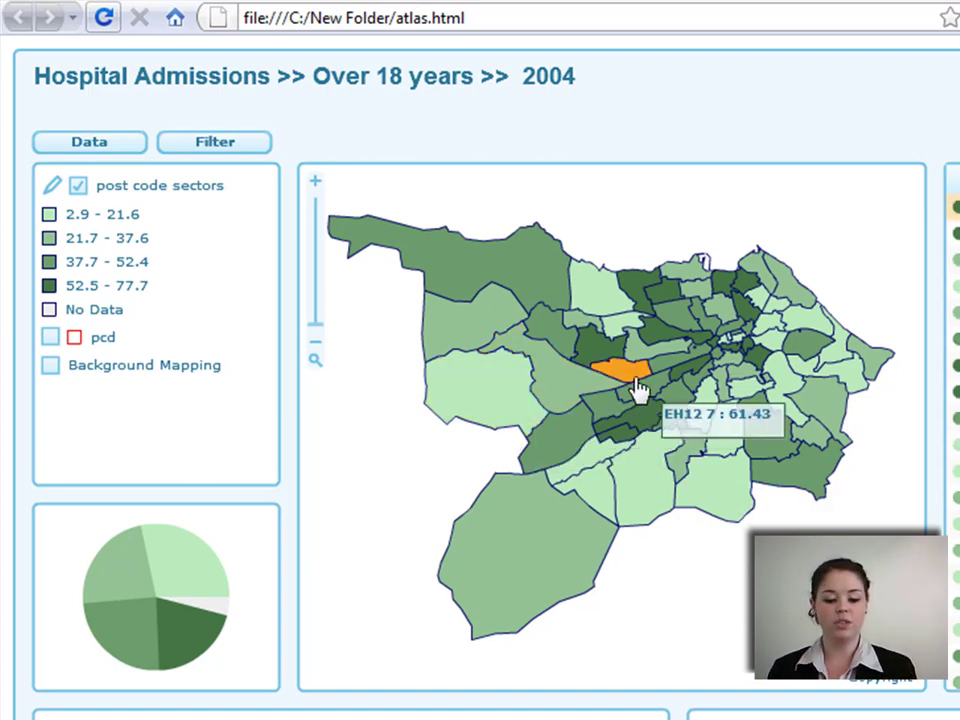
- Add sectors EH14 2, EH14 7 and EH13 0 to the map selection
click(622, 430)
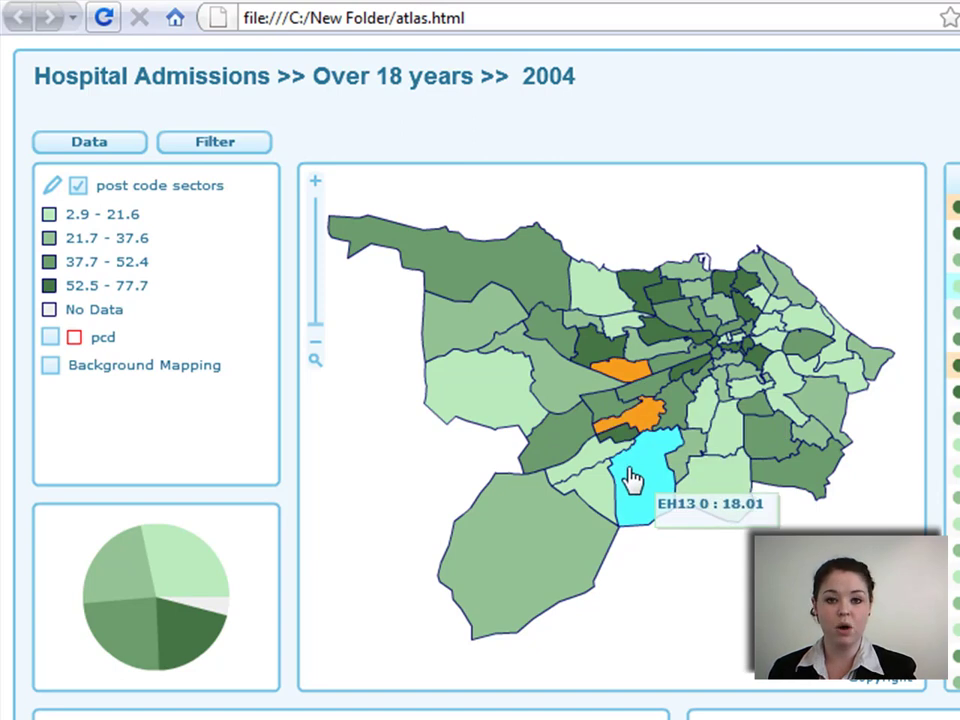
click(574, 531)
click(643, 512)
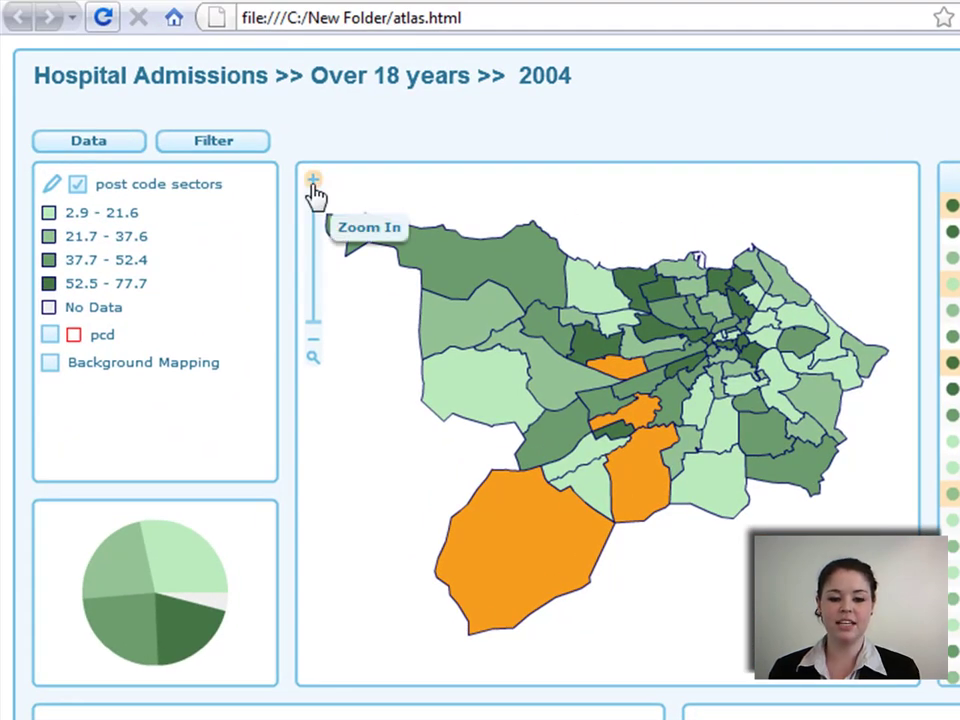
- Zoom the map in two levels, back out two, then to full extent
click(313, 180)
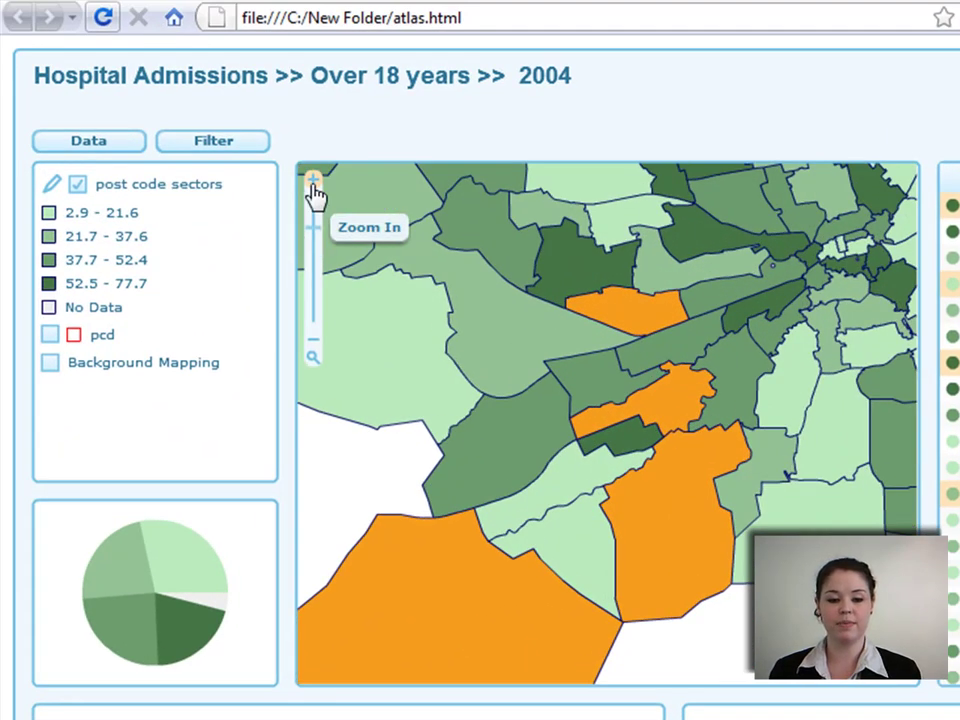
click(313, 190)
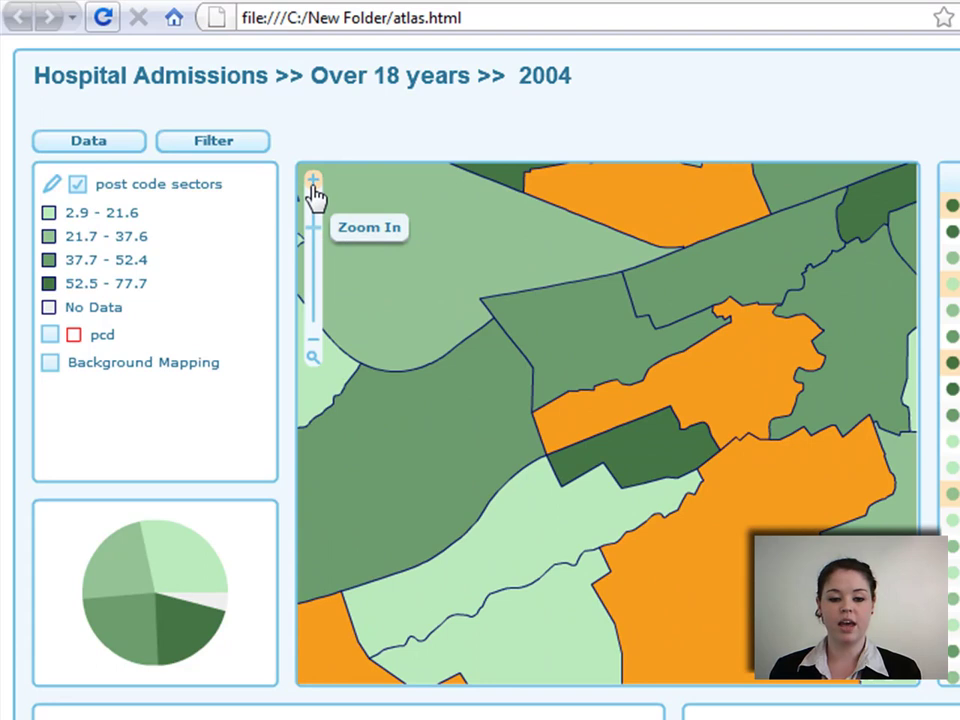
click(313, 342)
click(313, 342)
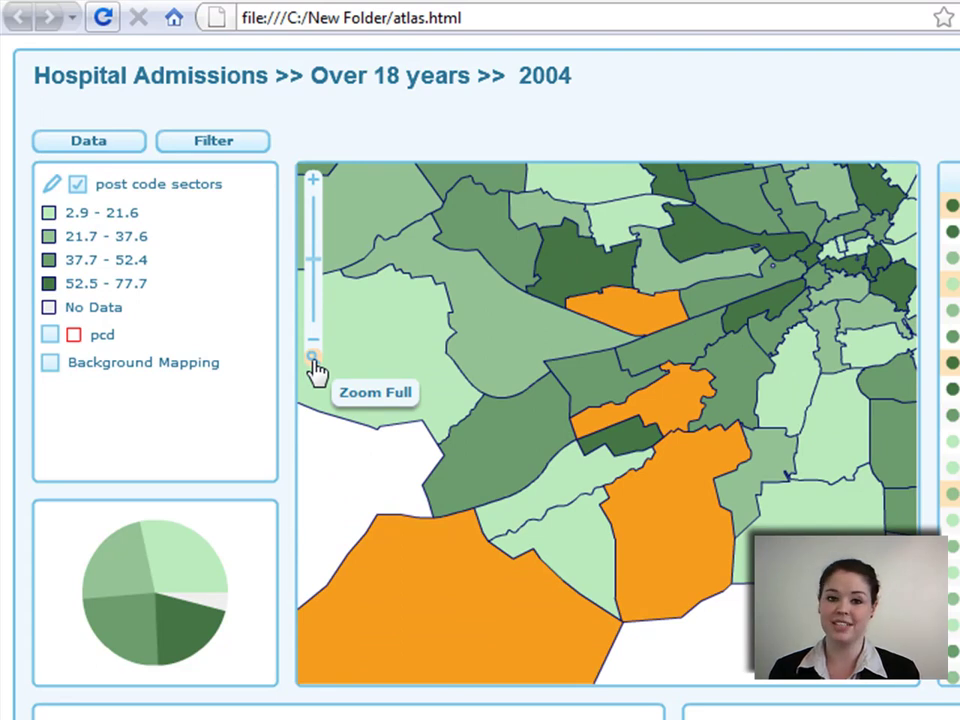
click(313, 358)
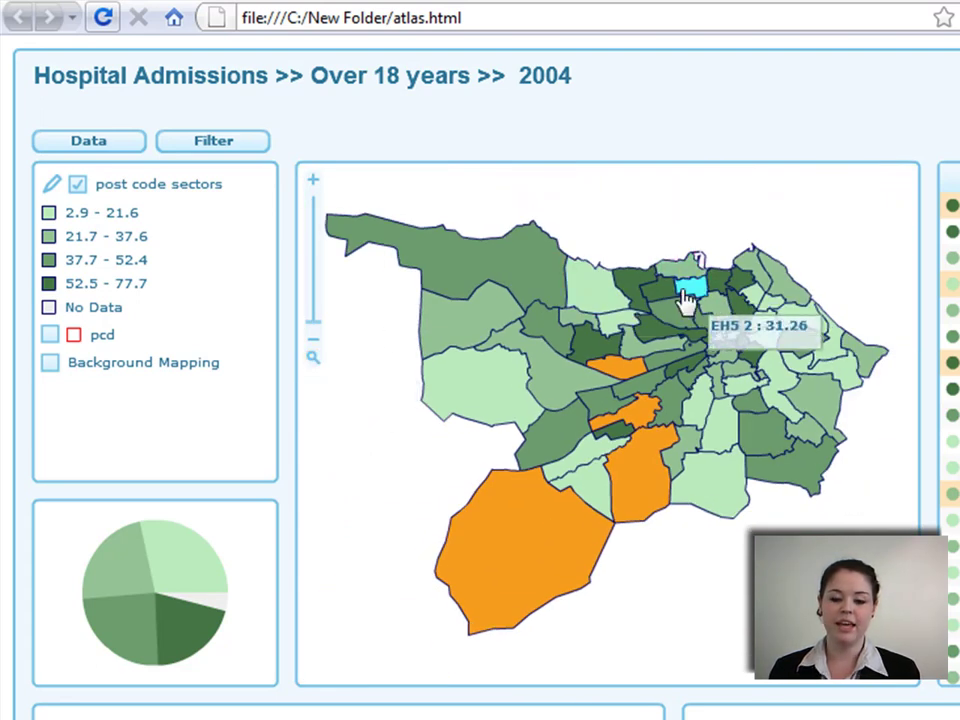
mouse_move(844, 192)
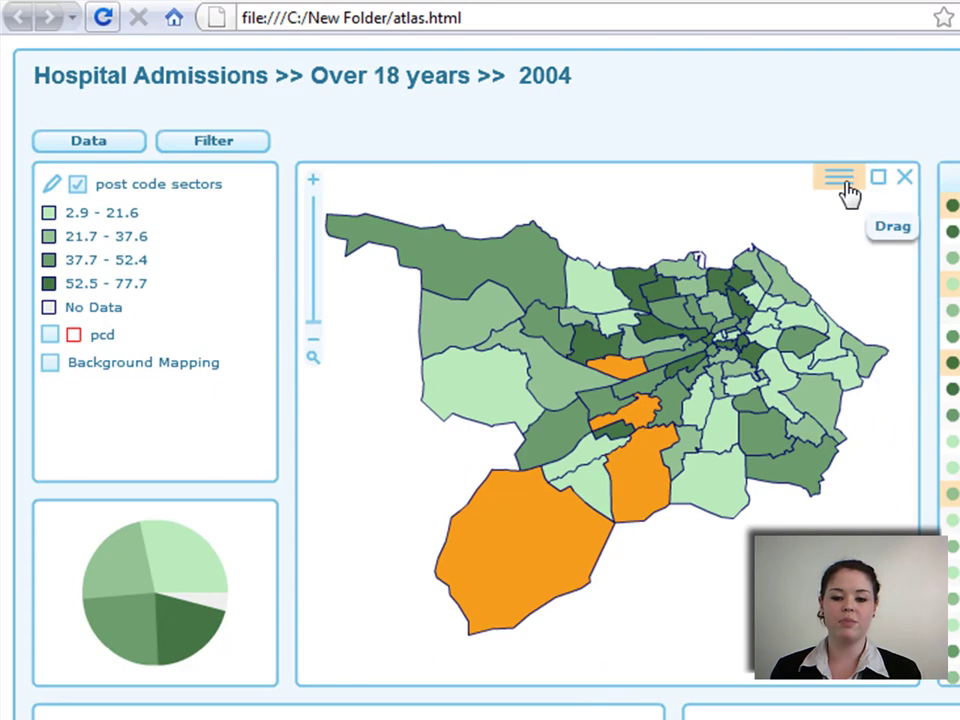
drag(844, 192, 849, 194)
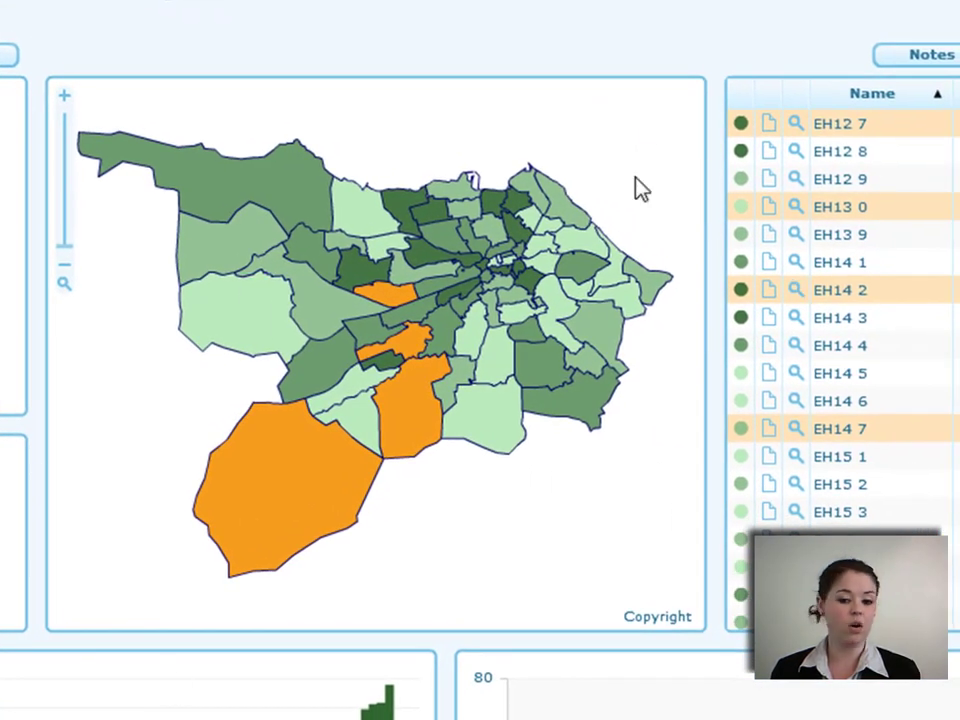
mouse_move(615, 94)
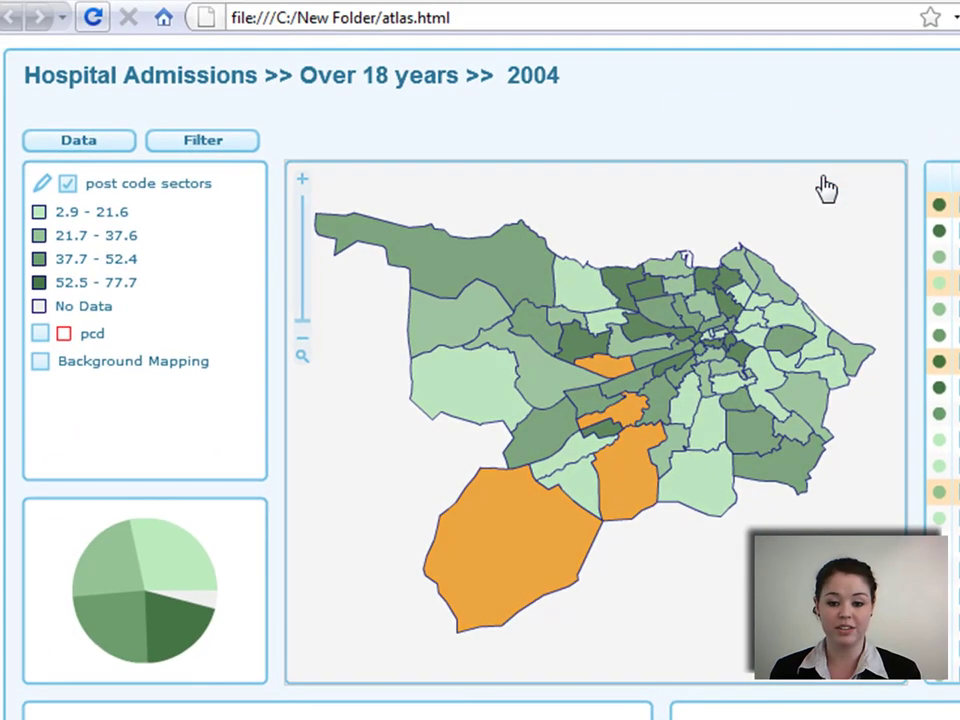
drag(788, 175, 621, 422)
mouse_move(636, 429)
drag(628, 426, 825, 184)
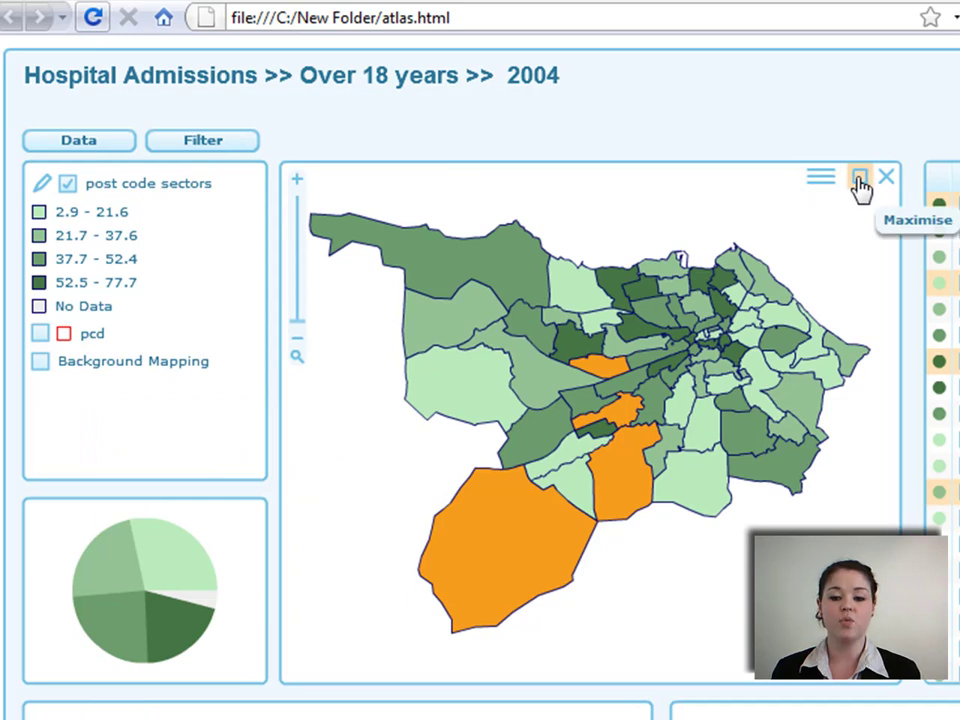
click(859, 181)
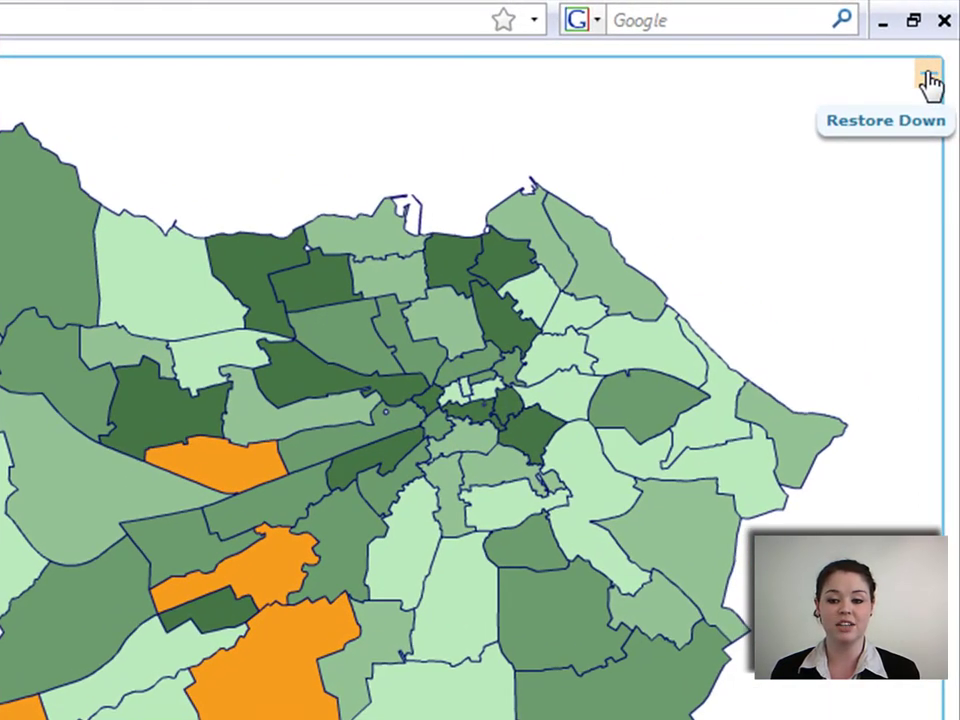
click(929, 80)
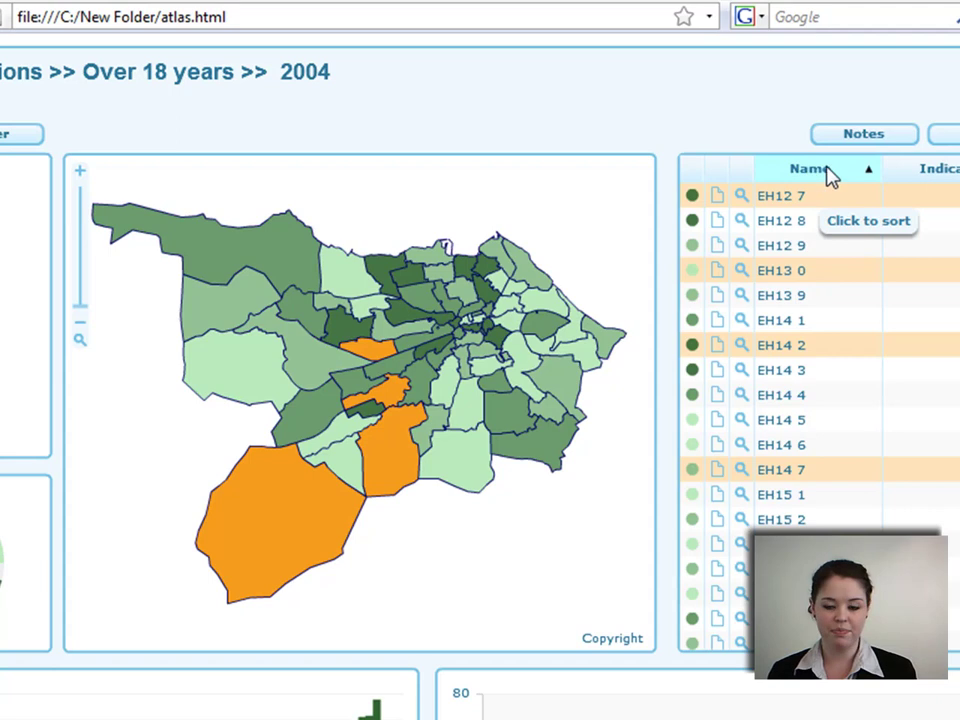
- Select EH13 0, EH14 7 and EH14 2 in the data table, then zoom to EH14 2
click(697, 275)
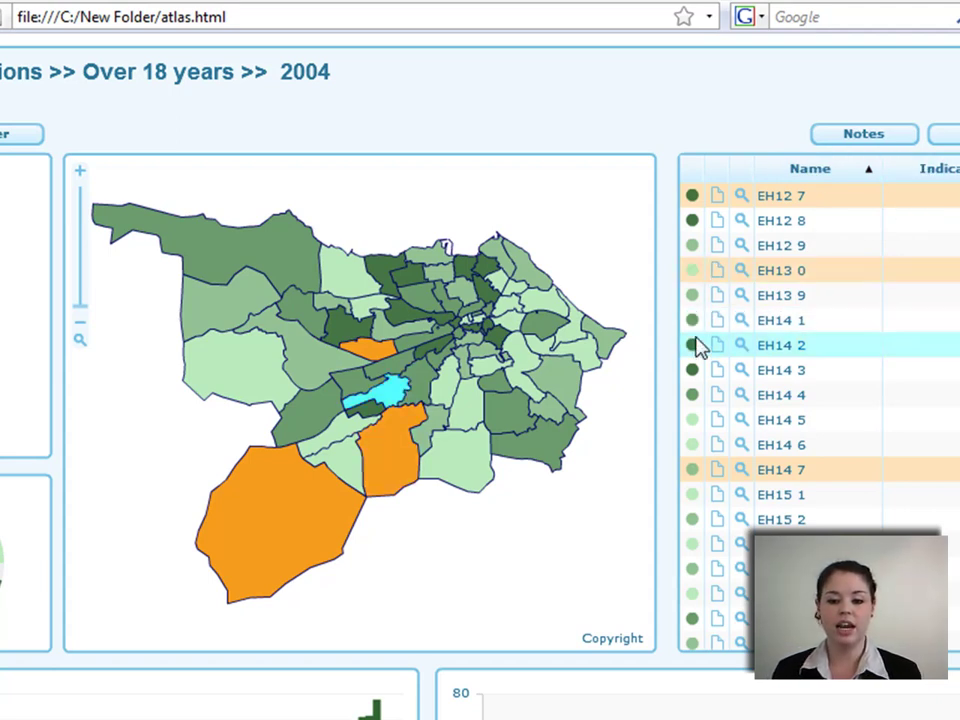
click(692, 466)
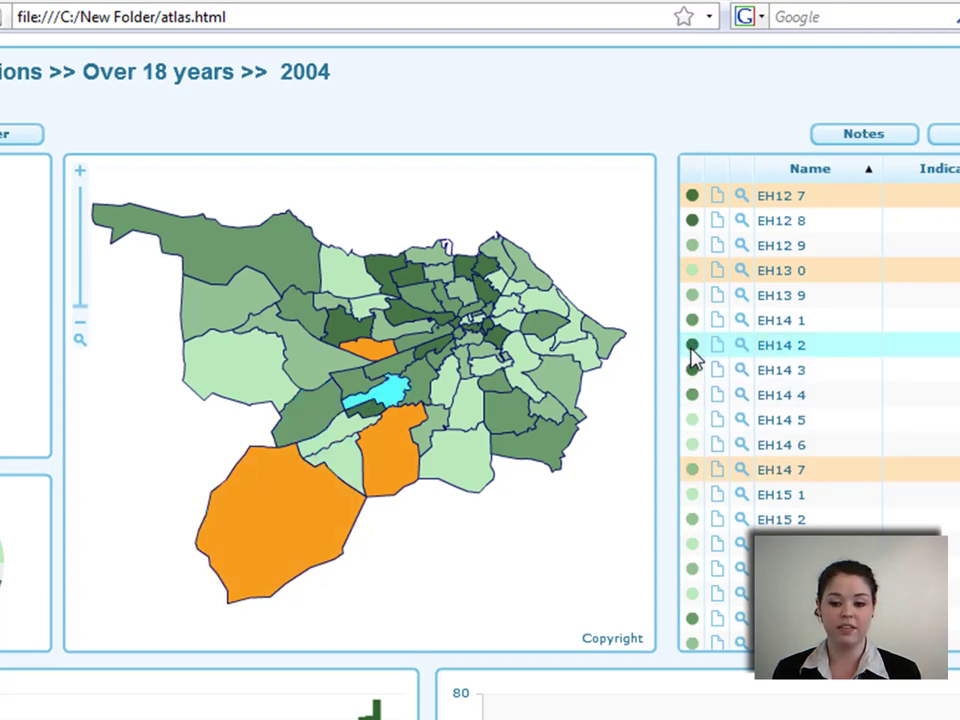
click(693, 345)
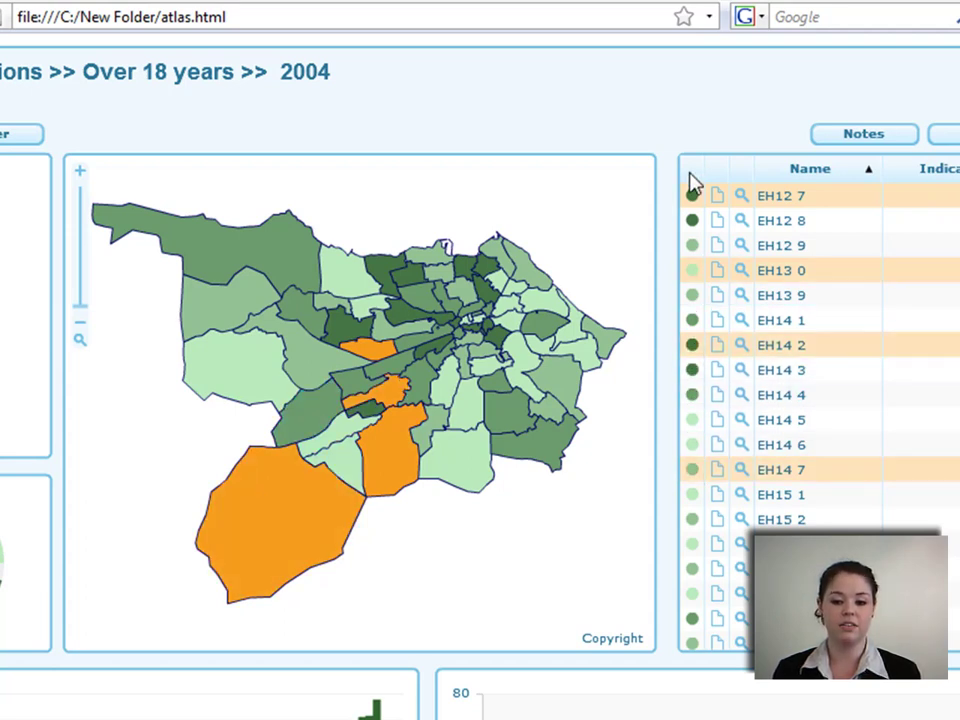
click(743, 347)
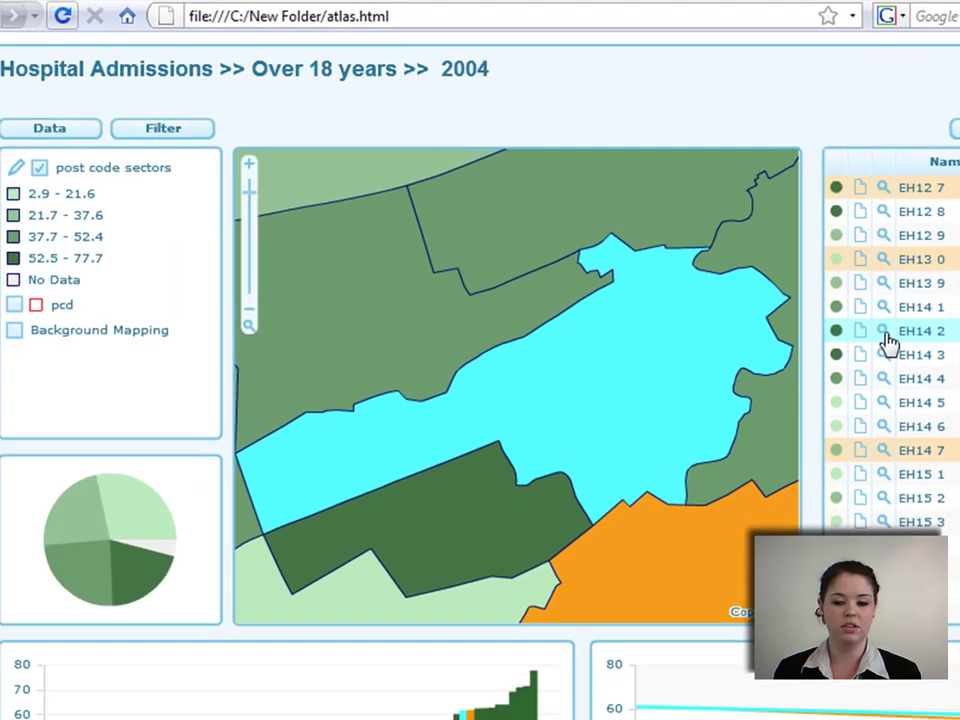
mouse_move(169, 362)
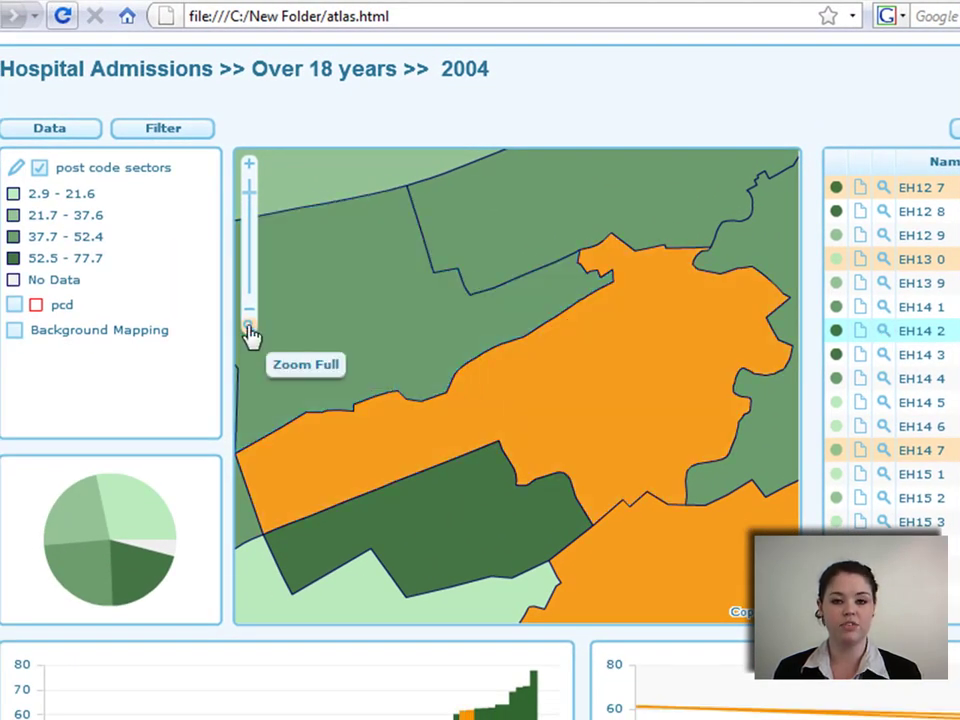
- Zoom the map to full extent, then view and close the EH14 2 notes page
click(250, 331)
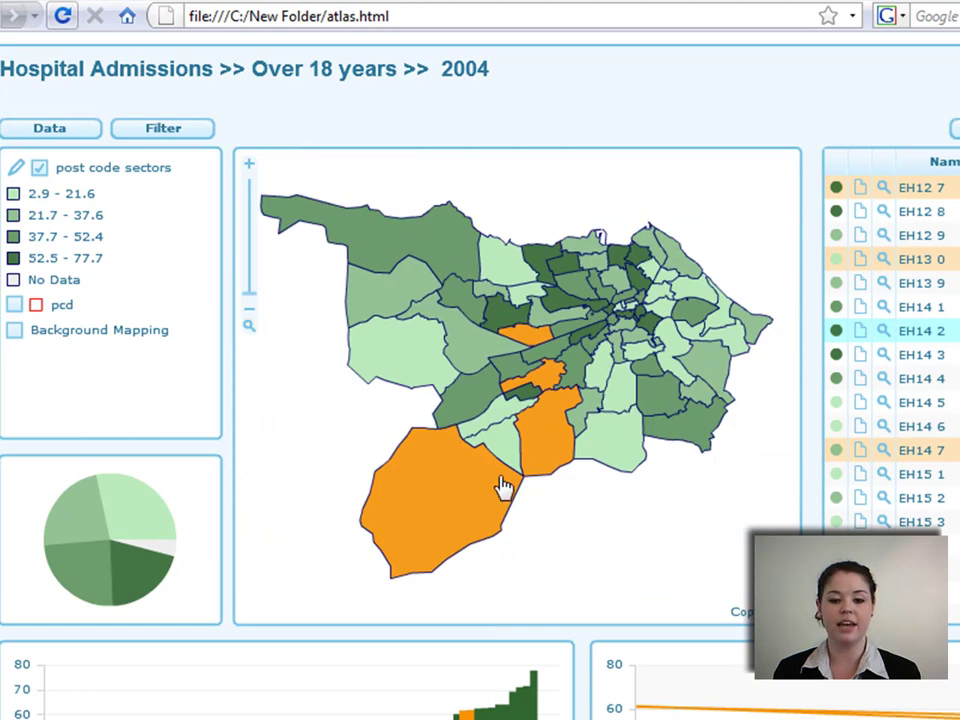
mouse_move(652, 372)
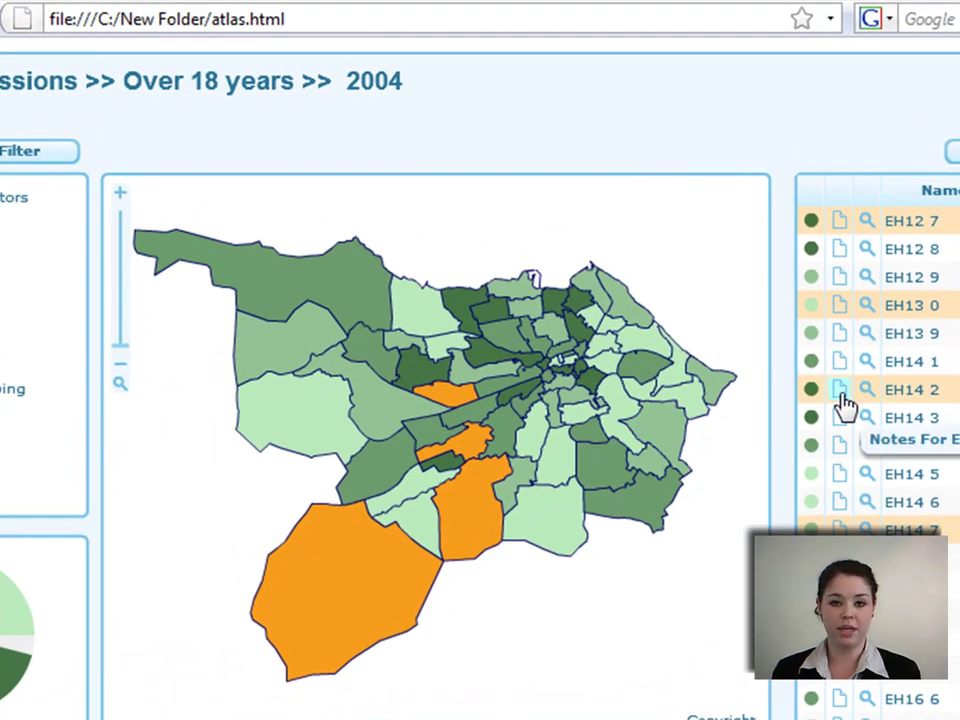
click(840, 392)
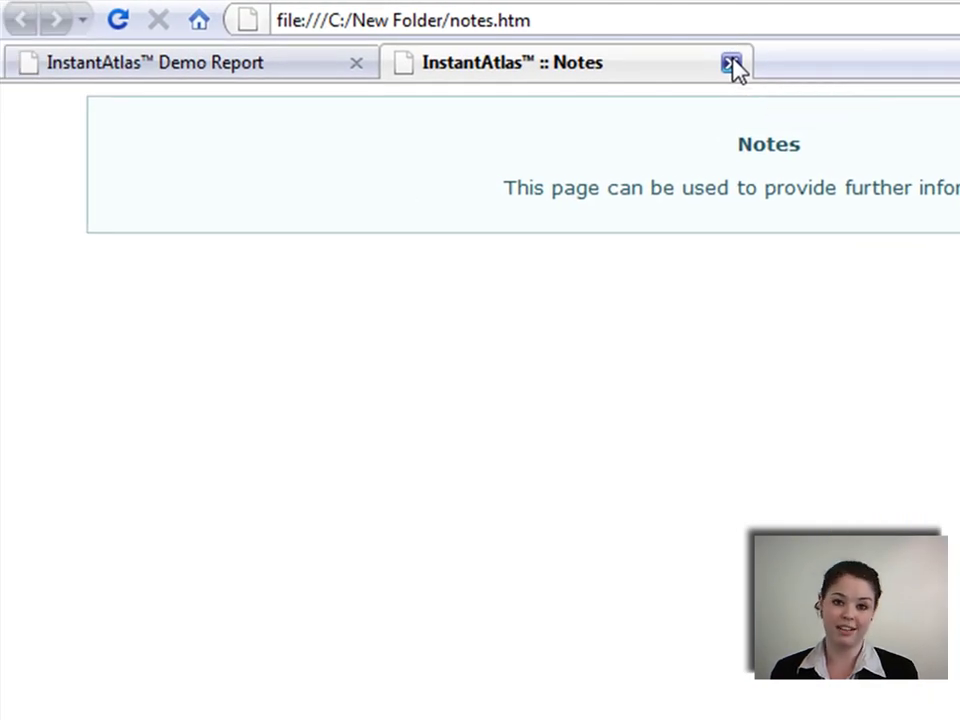
click(732, 64)
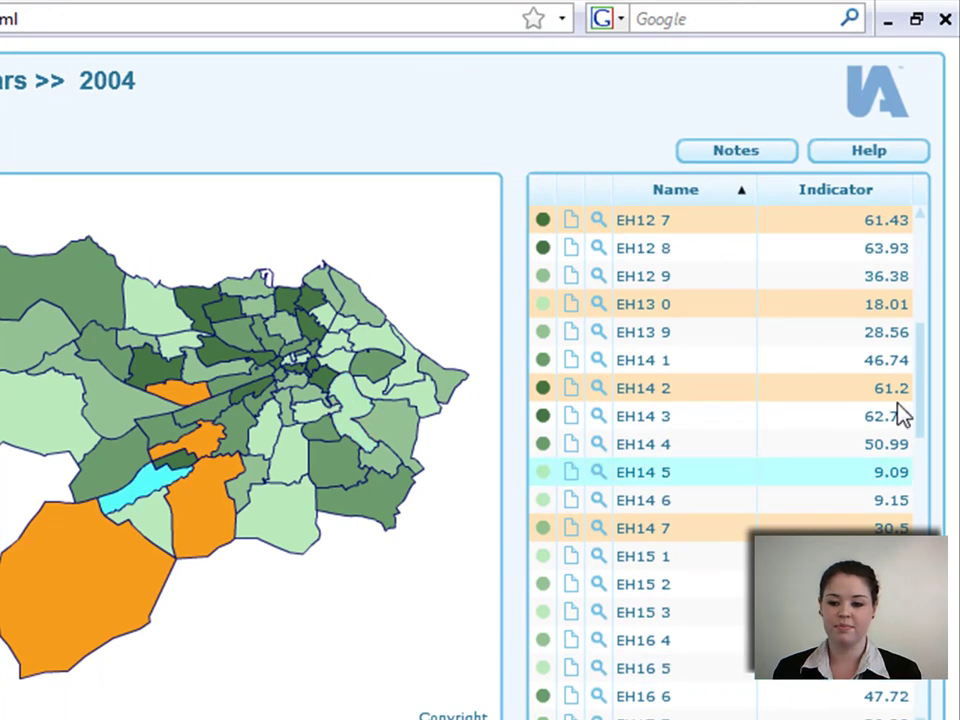
- Scroll the data table and open the Dynamic Reports help page
drag(921, 392, 917, 267)
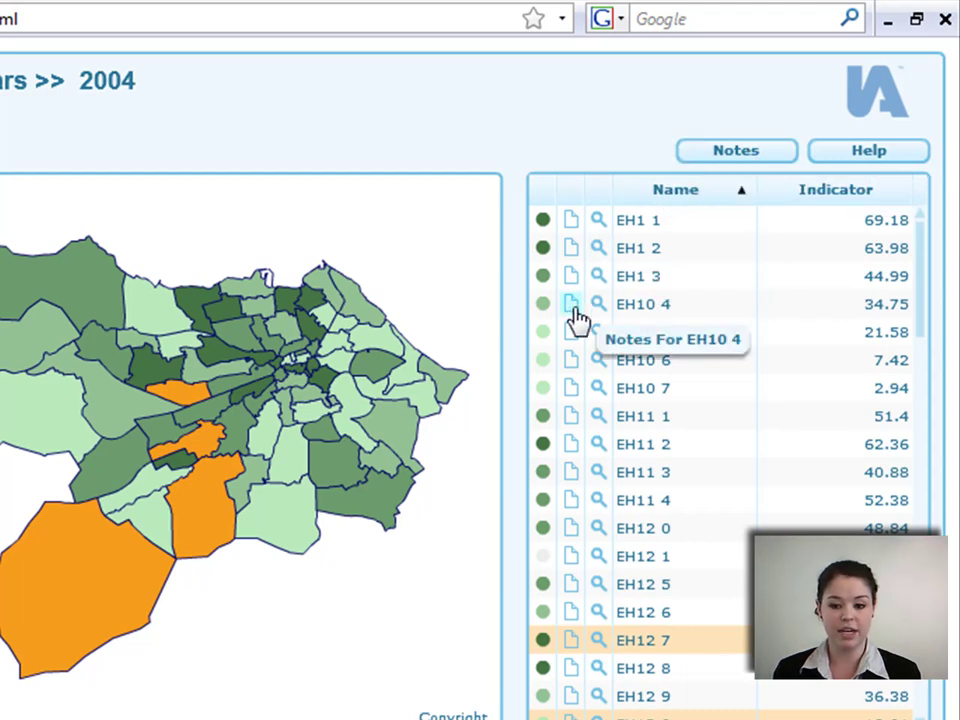
click(869, 153)
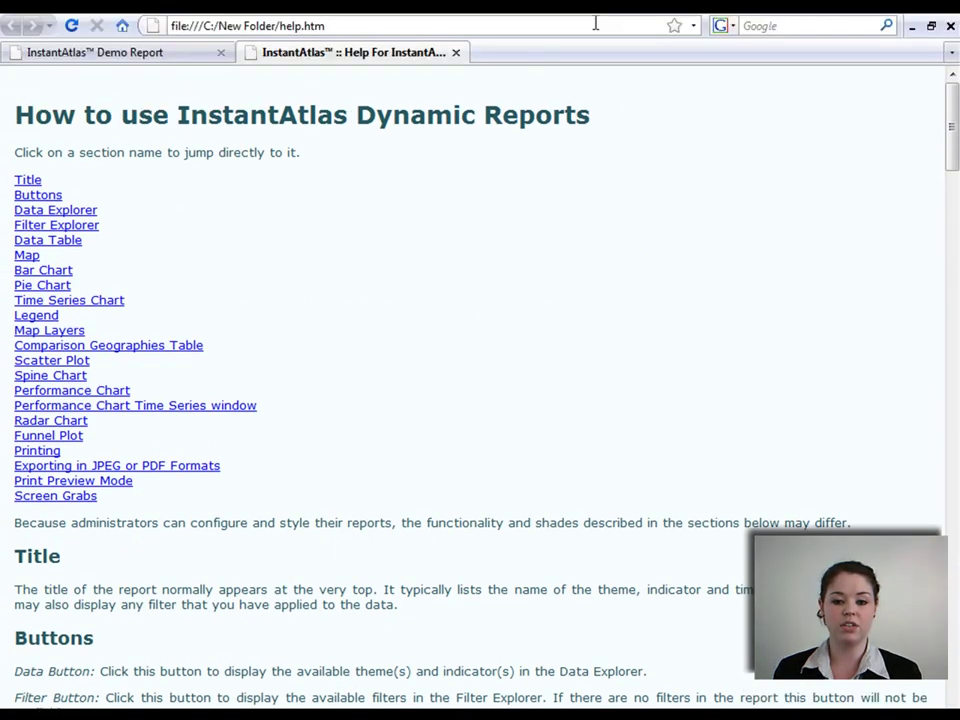
- Close the help tab and reopen the atlas report's Data list
click(456, 53)
mouse_move(530, 345)
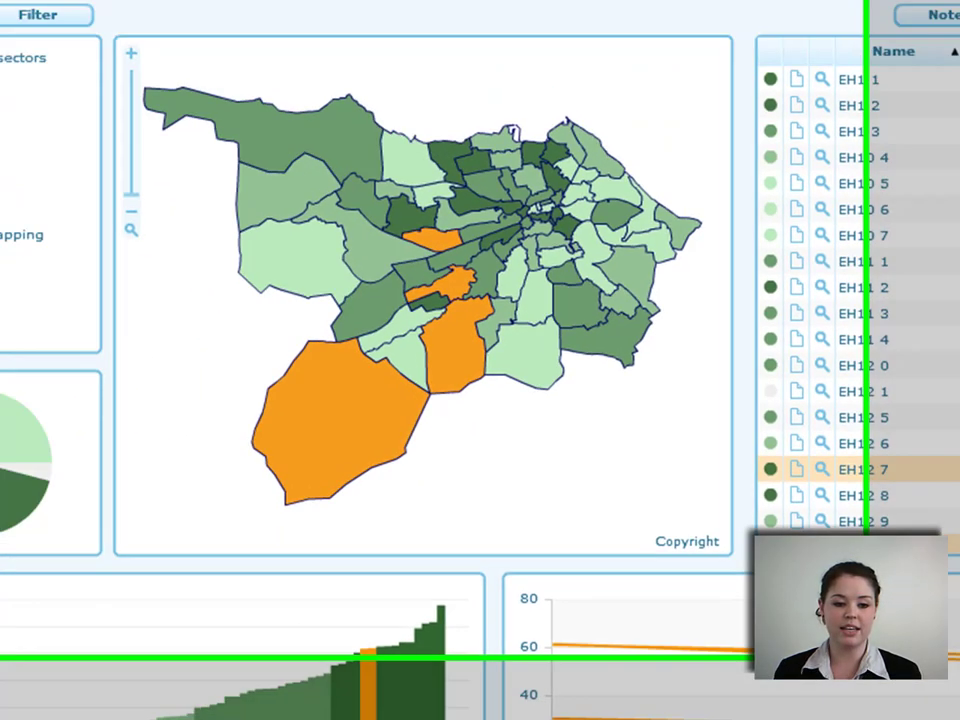
click(0, 0)
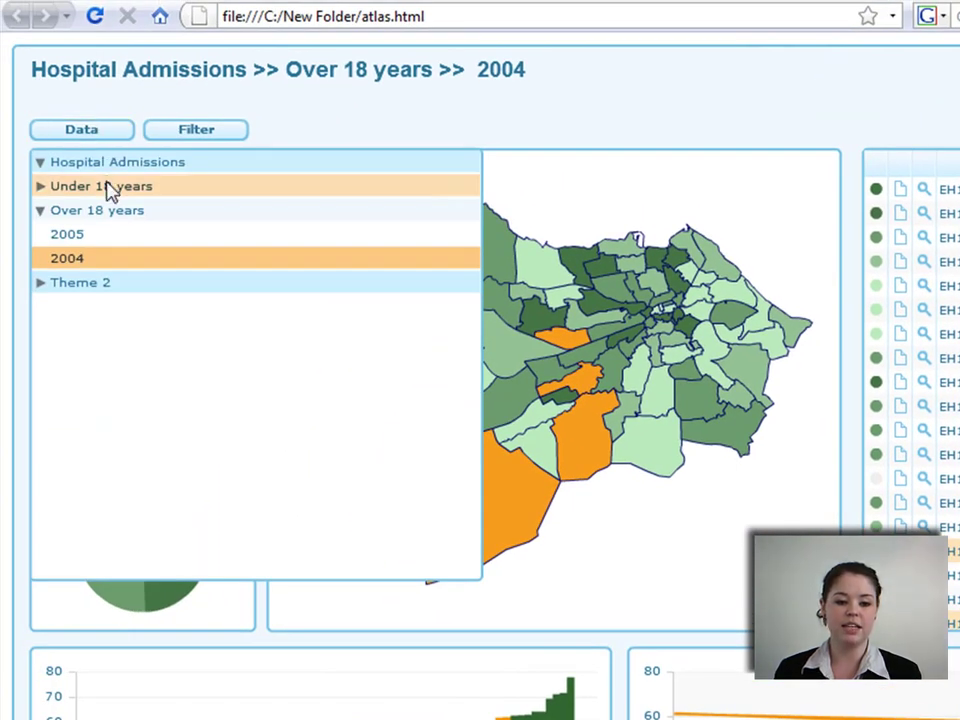
- Expand the Under 18 years theme in the Data list to see its years
click(107, 187)
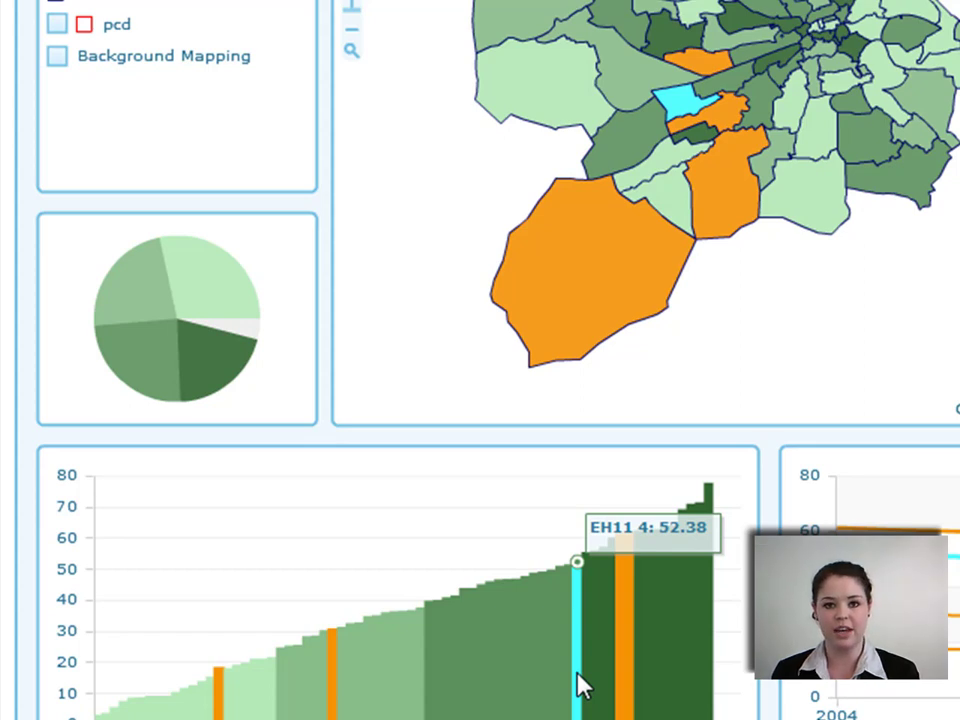
- Select every sector in the 2.9 - 21.6 class using its pie chart slice
mouse_move(213, 289)
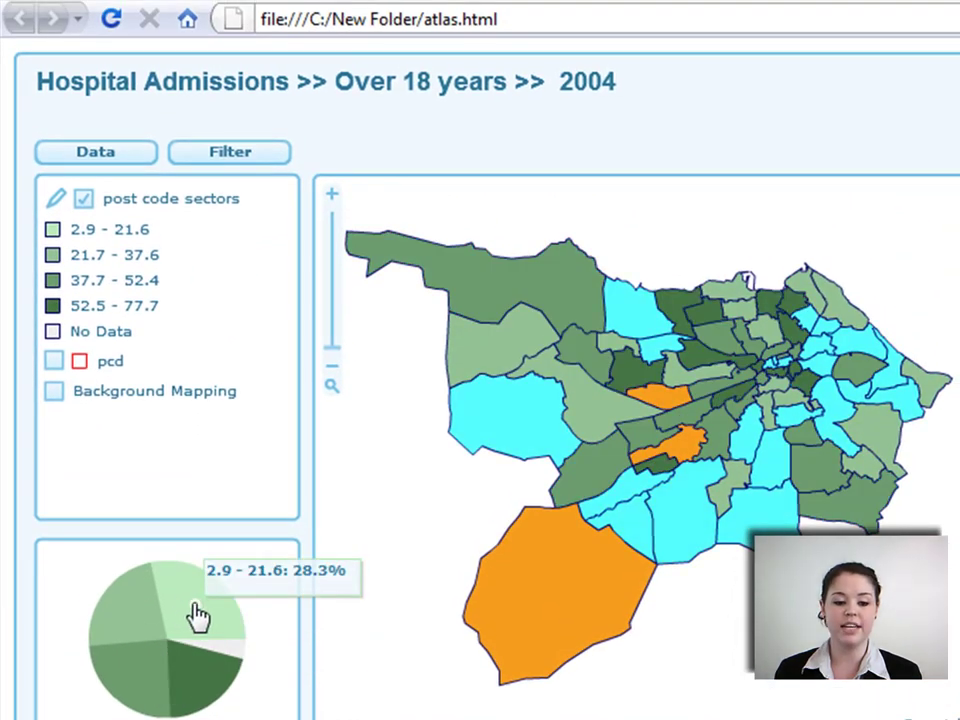
click(198, 616)
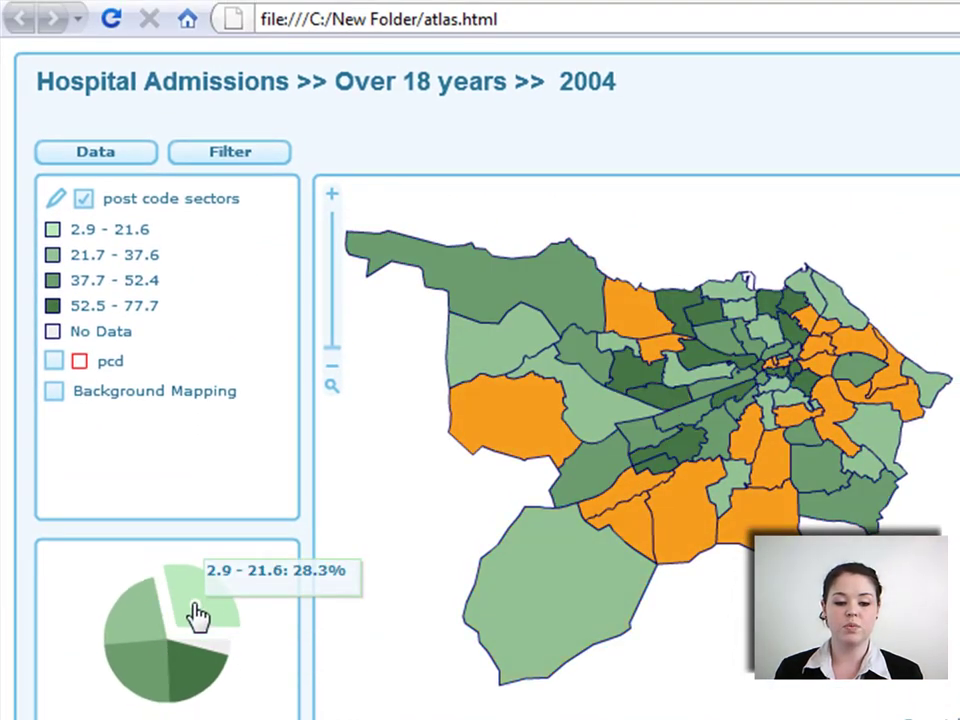